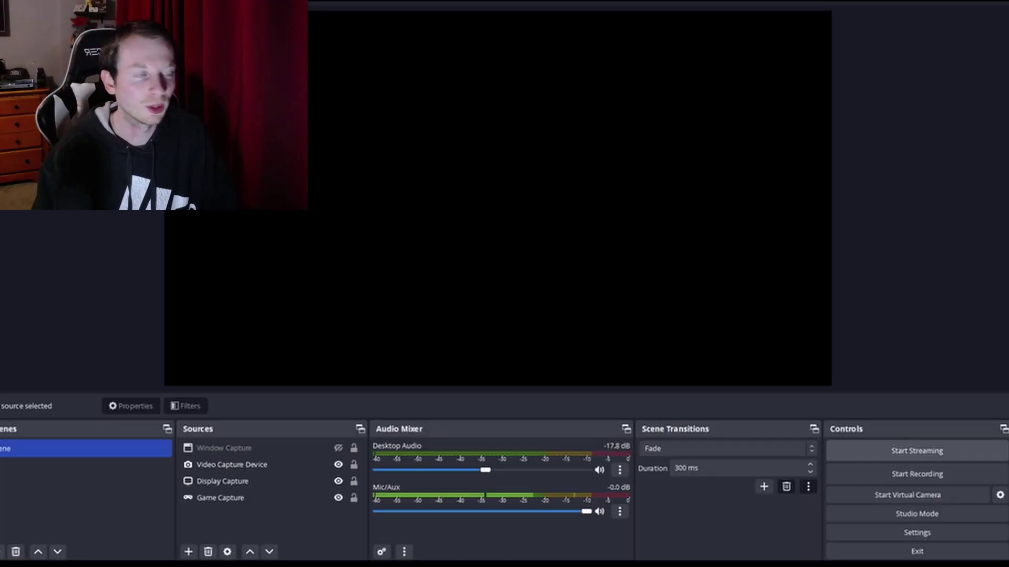
In OBS video settings, set base canvas and output resolution to 3840x1080 and apply
left_click(917, 533)
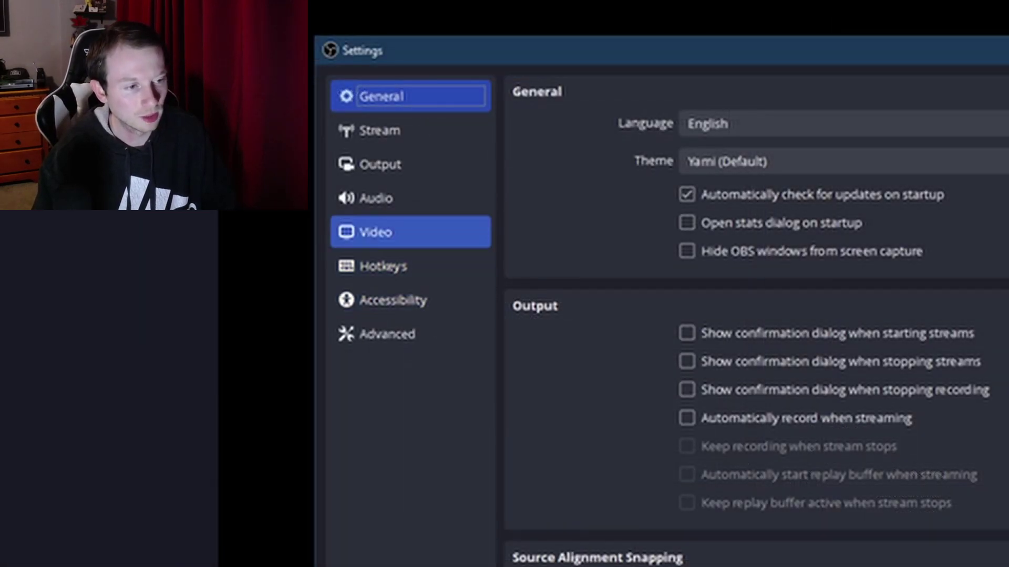
left_click(410, 231)
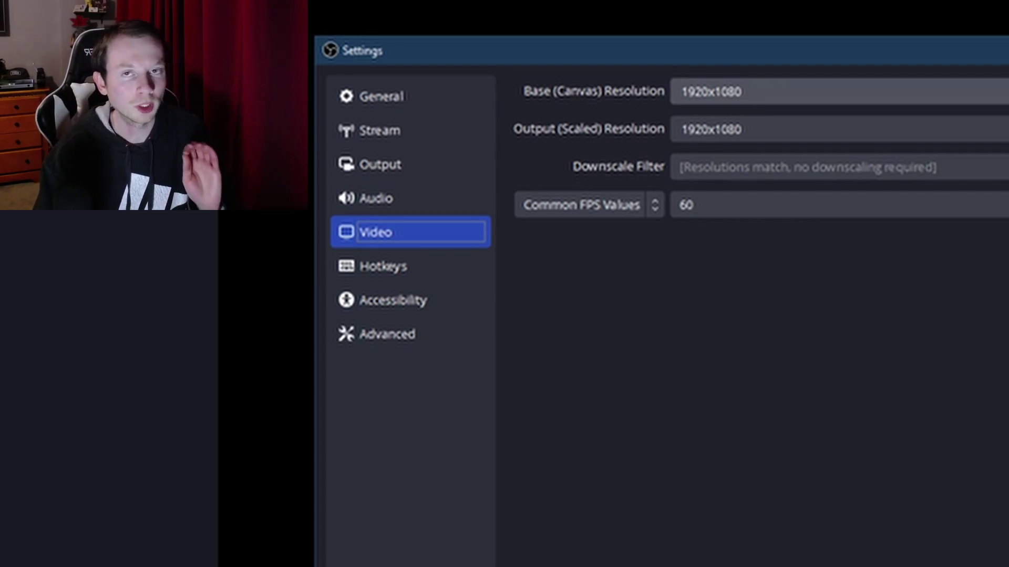
left_click(708, 91)
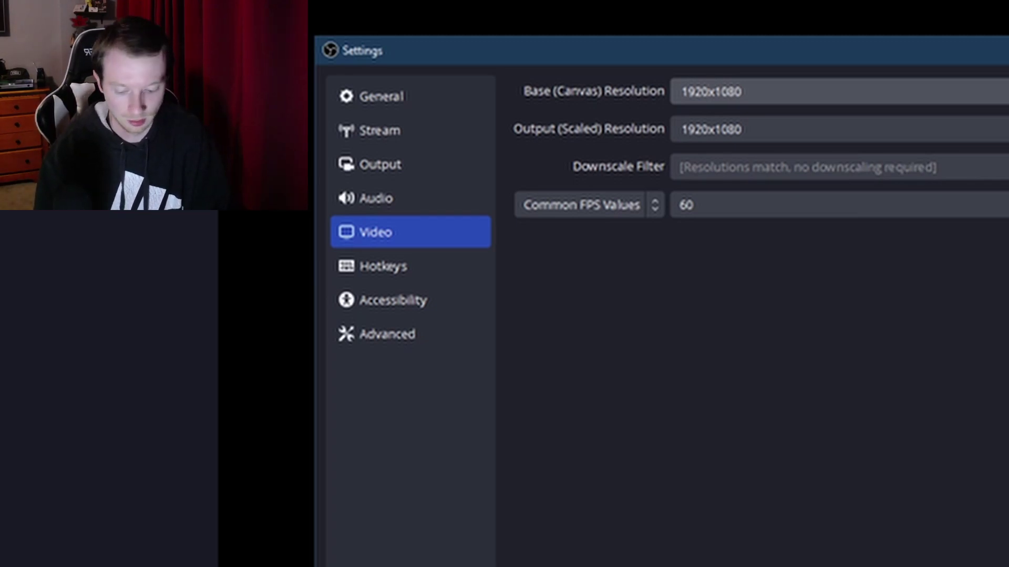
key("BackSpace")
key("BackSpace")
key("BackSpace")
type("6")
key("BackSpace")
type("3")
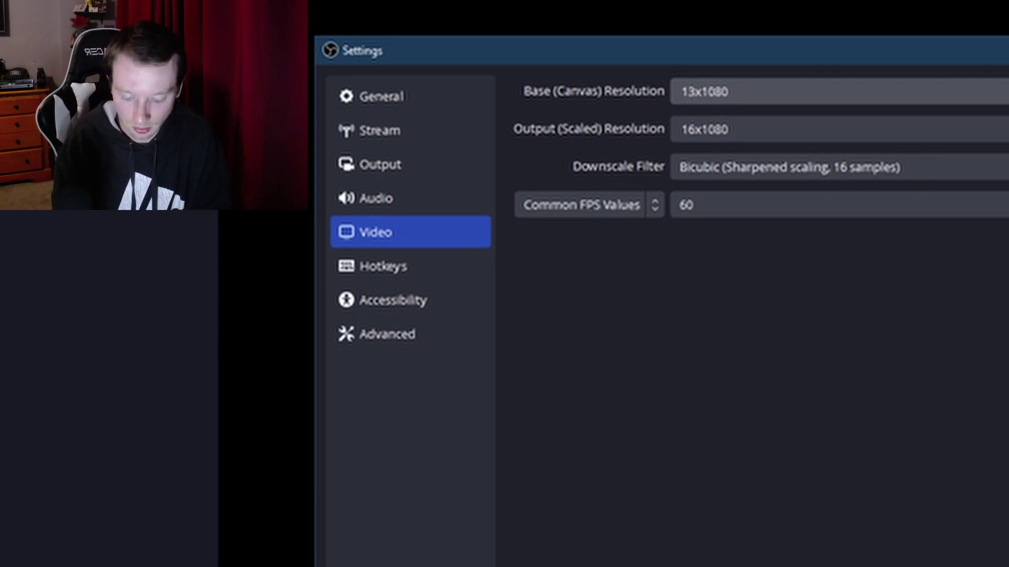
type("840")
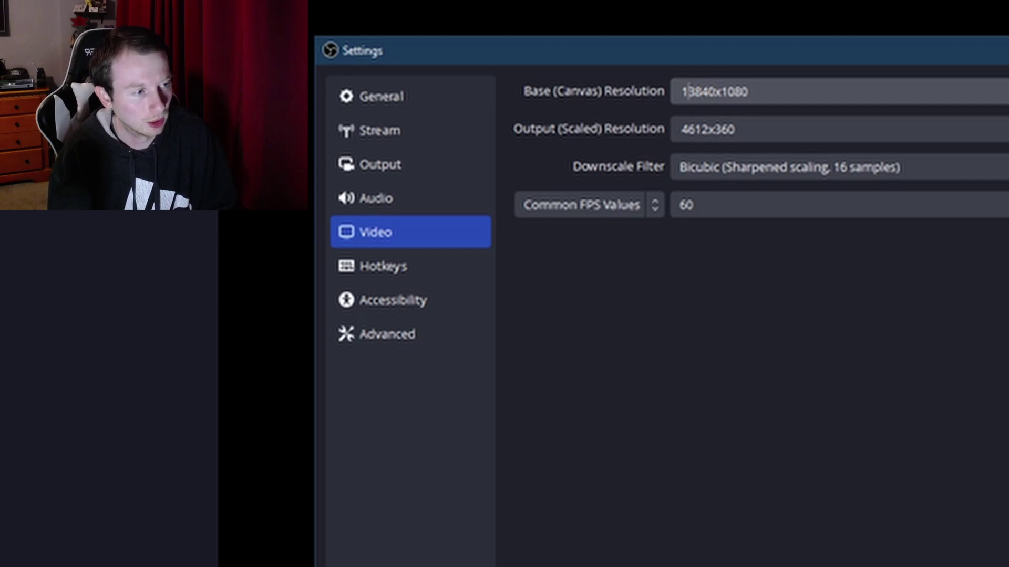
key("BackSpace")
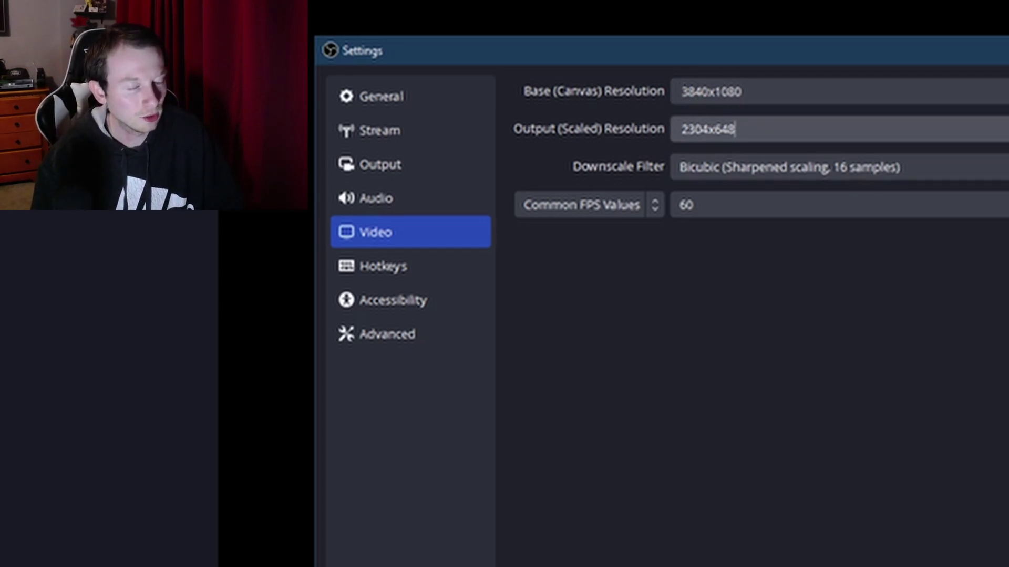
key("alt+Down")
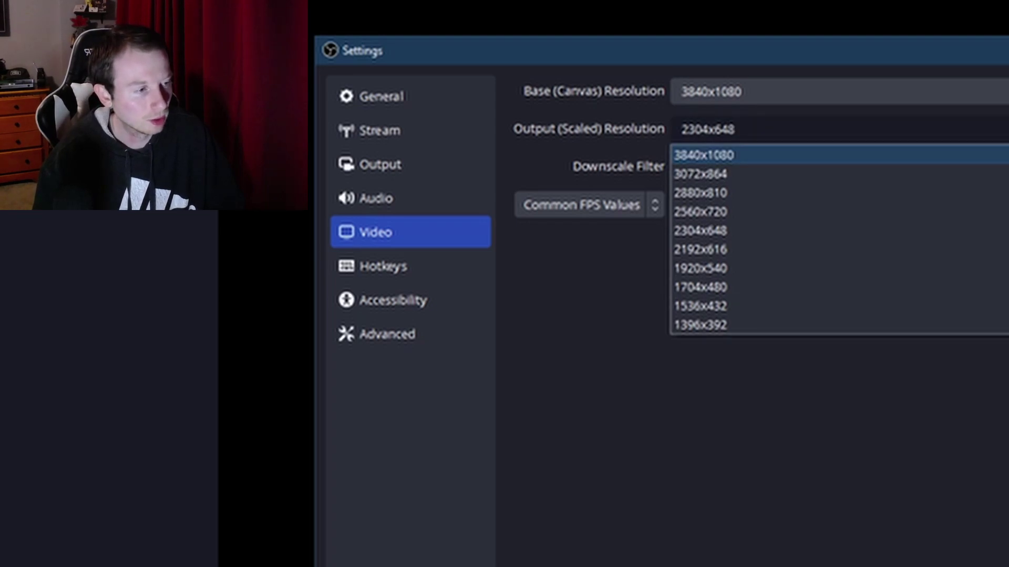
key("Return")
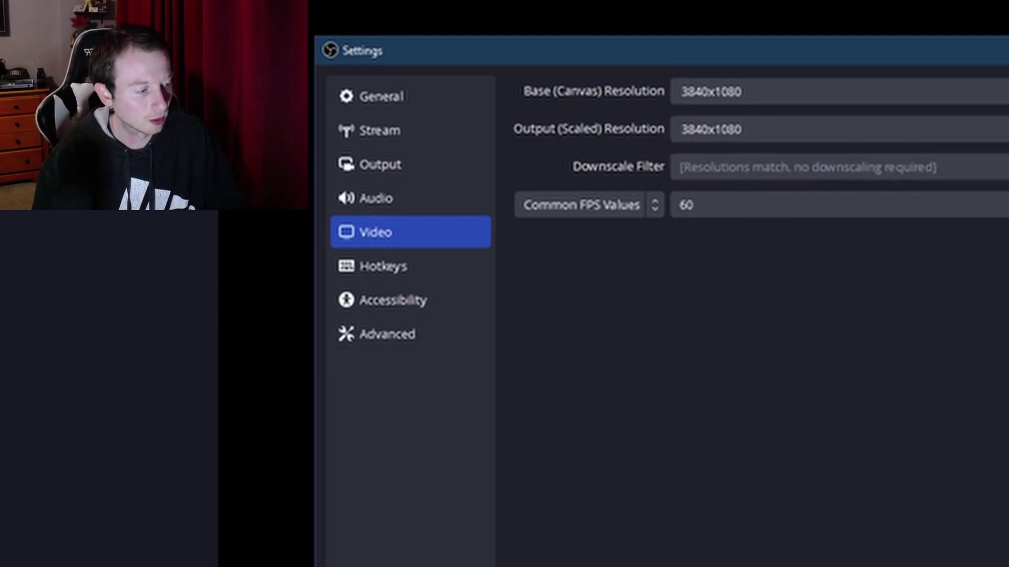
left_click(375, 233)
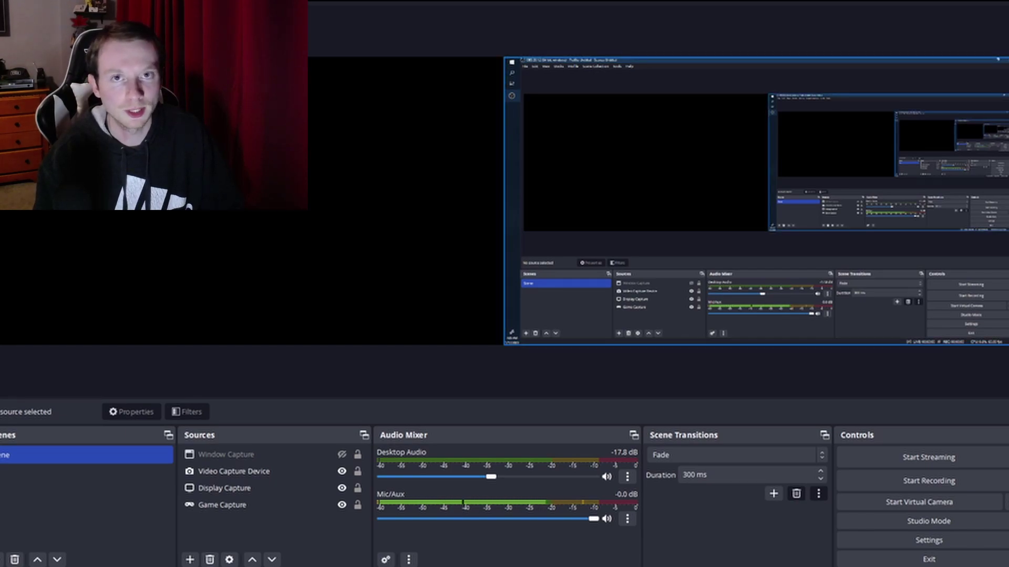
left_click(757, 201)
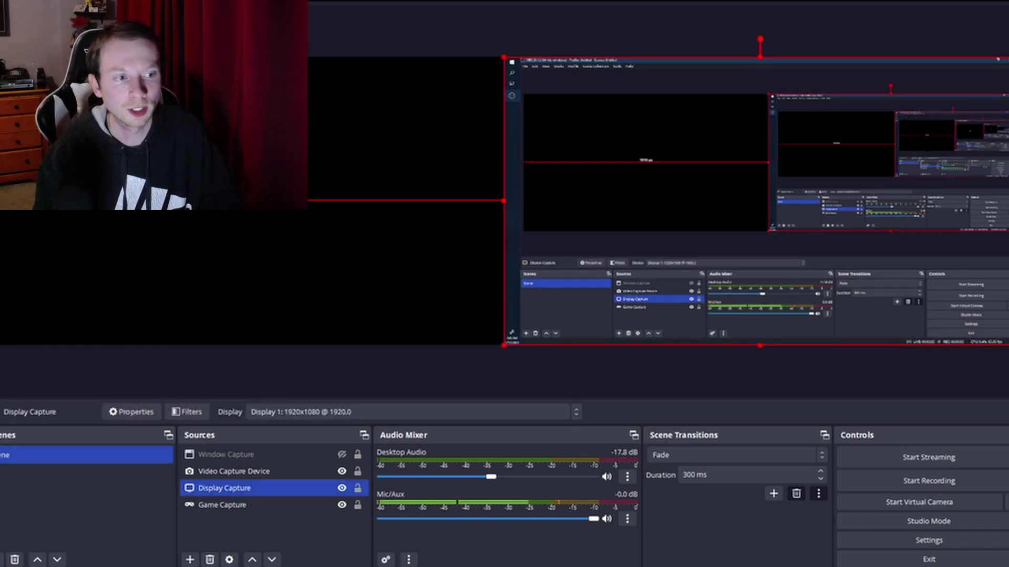
key("Escape")
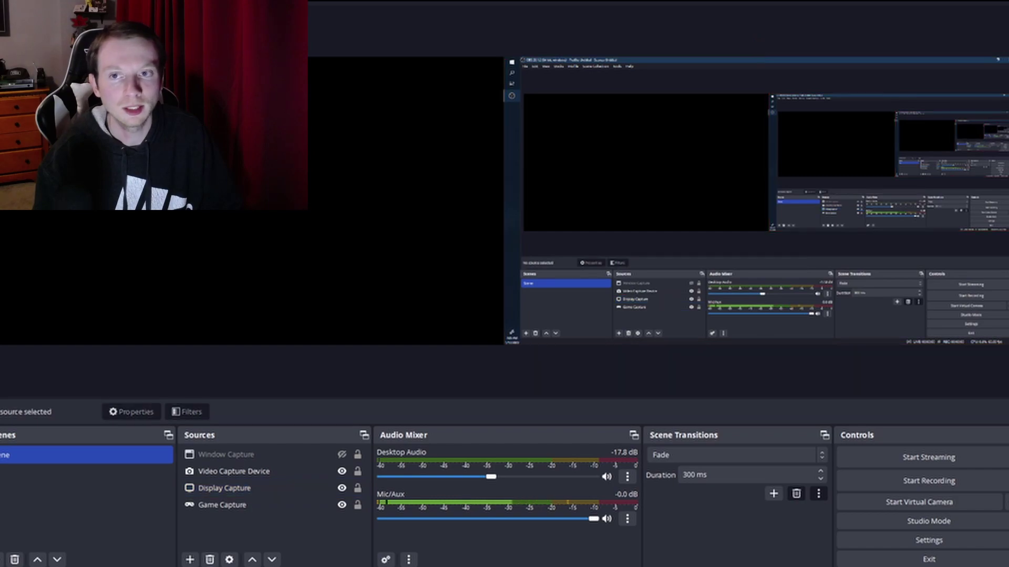
key("Down")
key("Down")
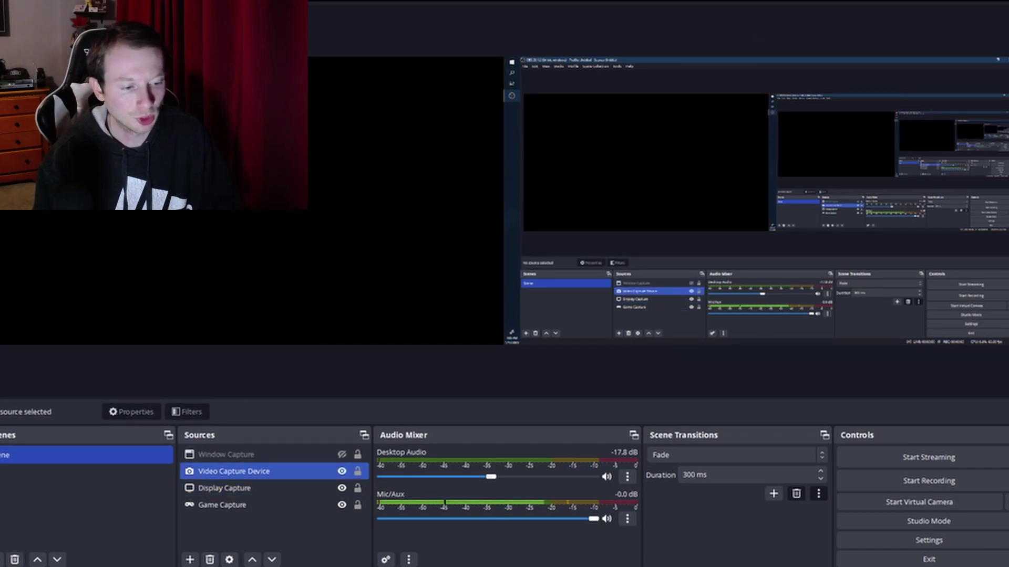
key("Down")
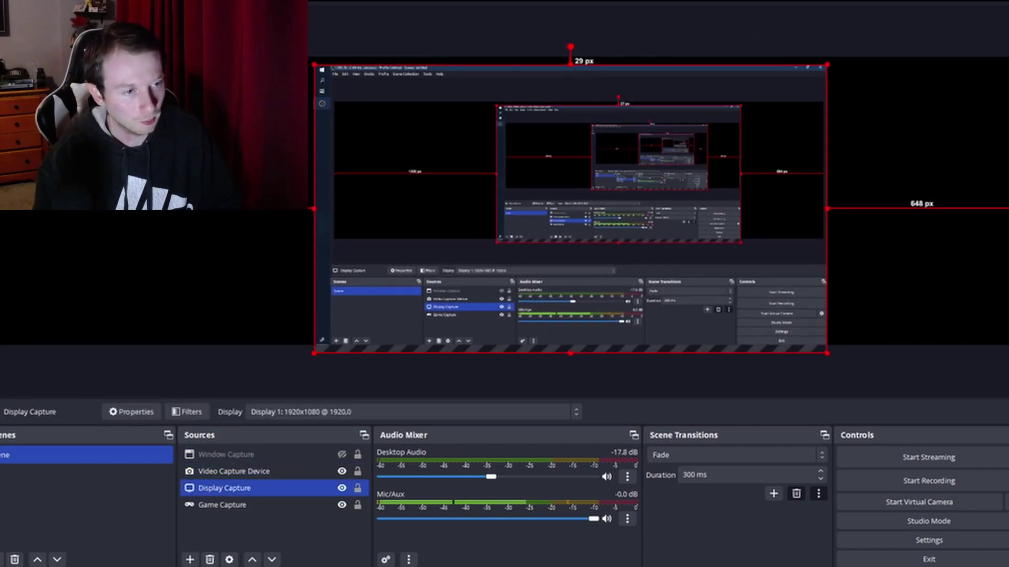
key("Left")
key("Left")
key("Left")
key("Left")
key("Left")
key("Left")
key("Left")
key("Left")
key("Left")
key("Left")
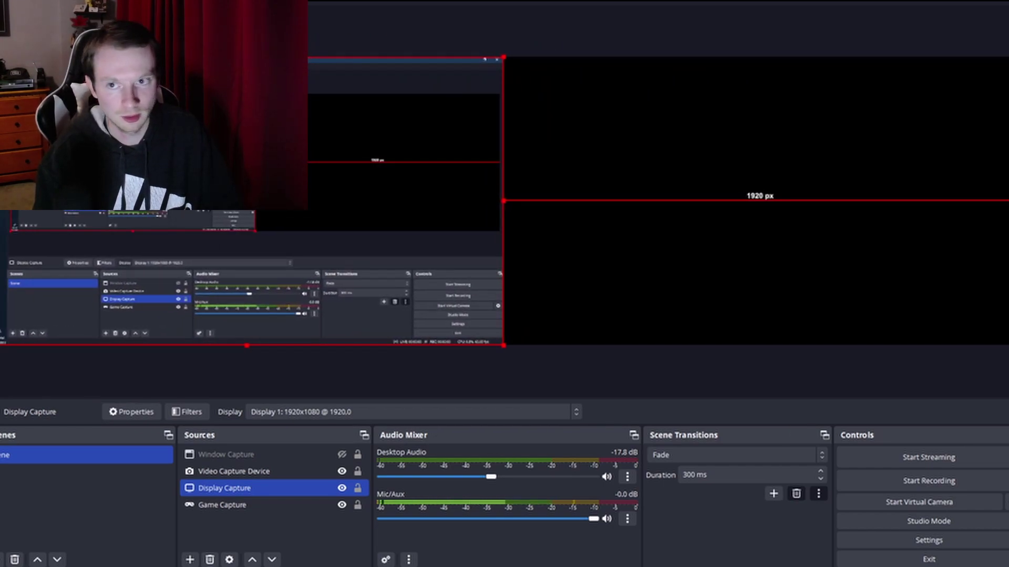
key("Right")
key("Right")
key("Right")
key("Right")
key("Right")
key("Right")
key("Right")
key("Right")
key("Right")
key("Right")
key("Right")
key("Right")
key("Right")
key("Right")
key("Right")
key("Right")
key("Right")
key("Right")
key("Right")
key("Right")
key("Right")
key("Right")
key("Right")
key("Right")
key("Right")
key("Right")
key("Right")
key("Right")
key("Right")
key("Right")
key("Right")
key("Right")
key("Right")
key("Right")
key("Right")
key("Right")
key("Right")
key("Right")
key("Right")
key("Right")
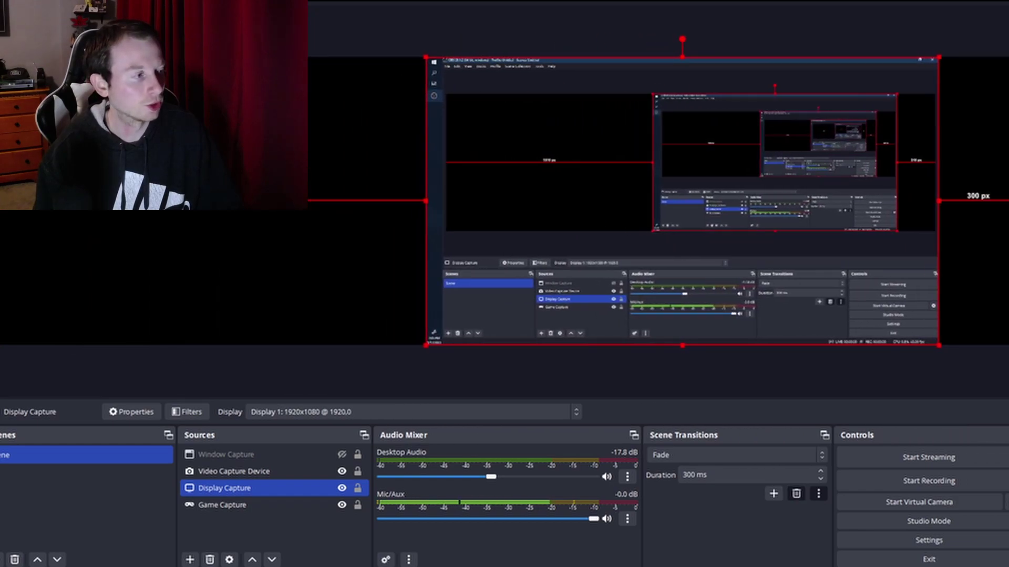
key("Right")
key("Right")
key("Right")
key("Right")
key("Right")
key("Right")
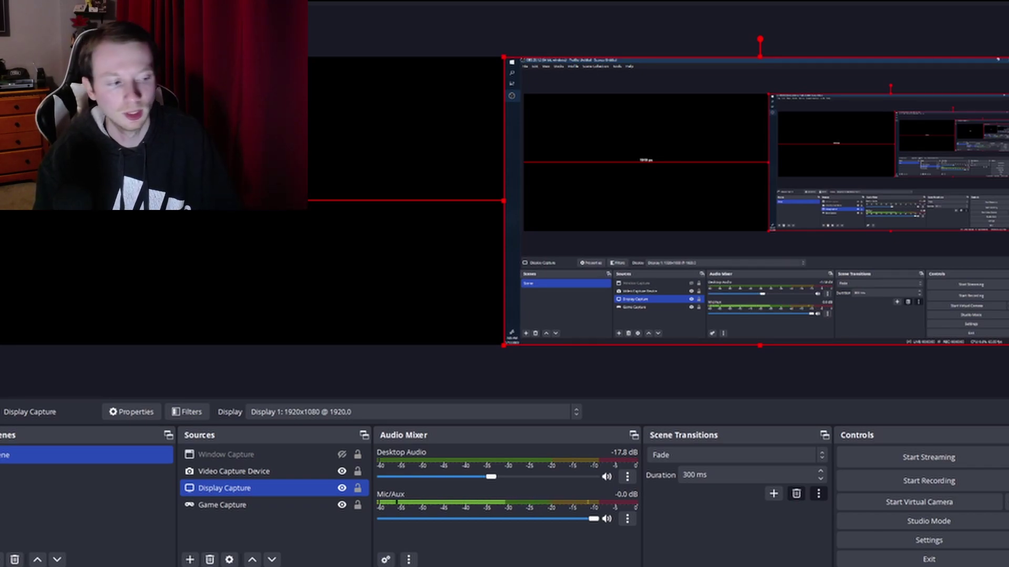
key("Escape")
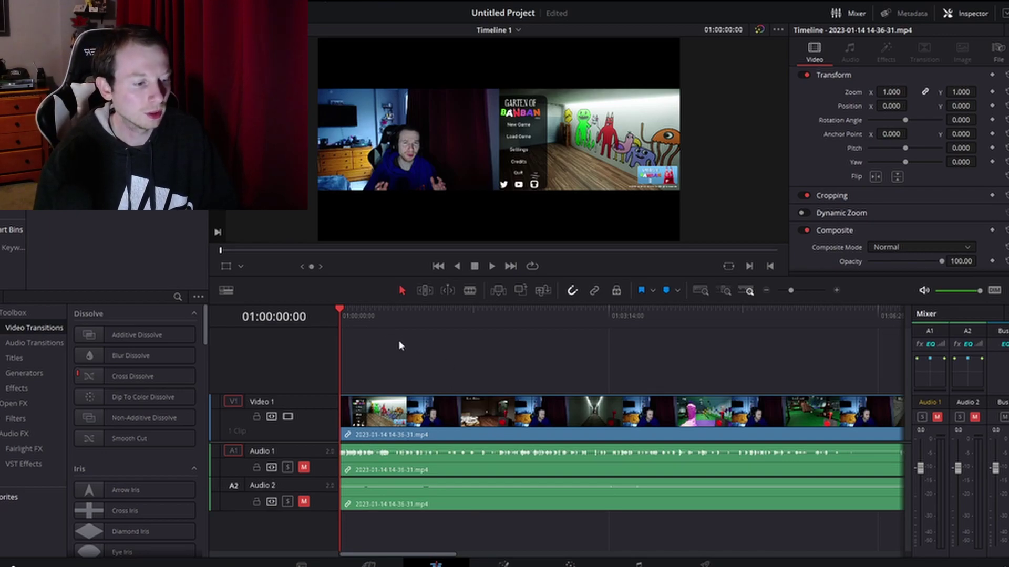
left_click_drag(398, 342, 460, 556)
right_click(434, 496)
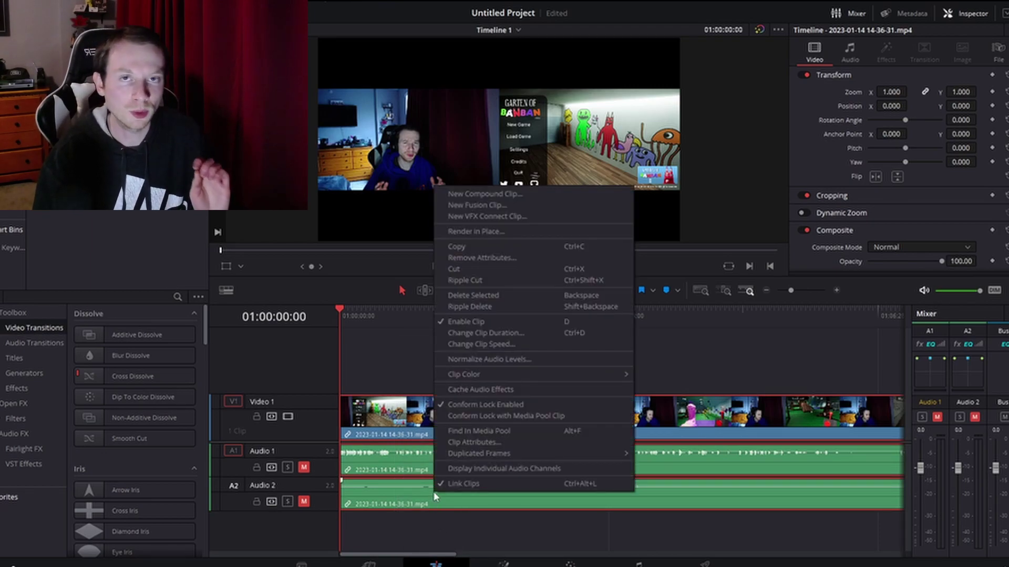
left_click(496, 484)
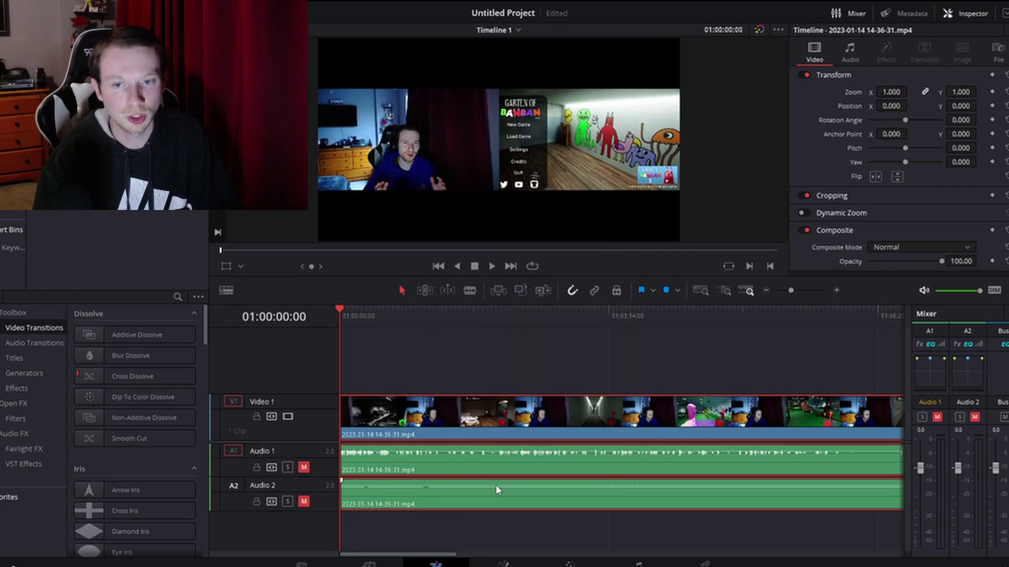
left_click(418, 368)
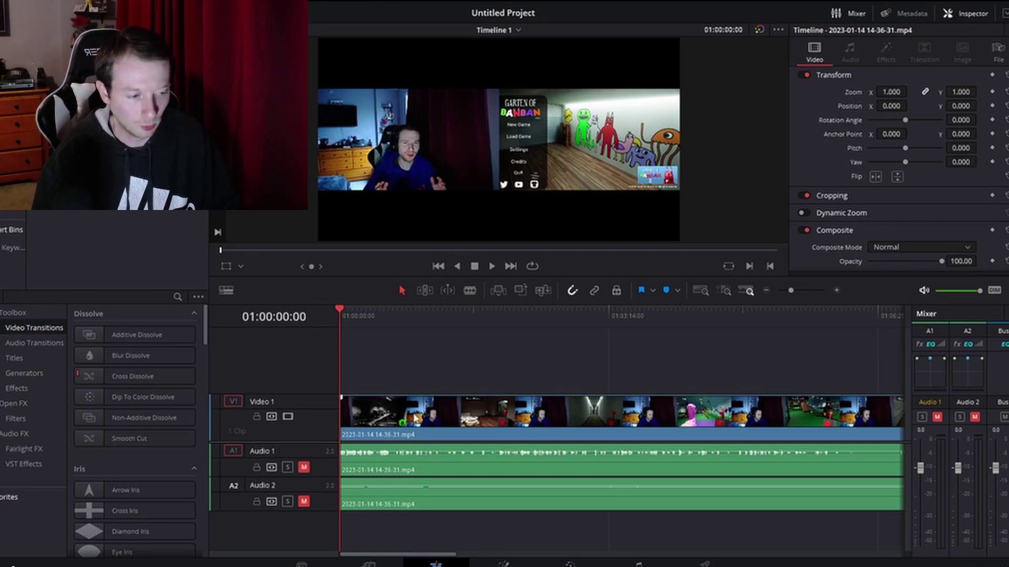
Copy the Video 1 clip onto Video 2, directly above the original
left_click(381, 420)
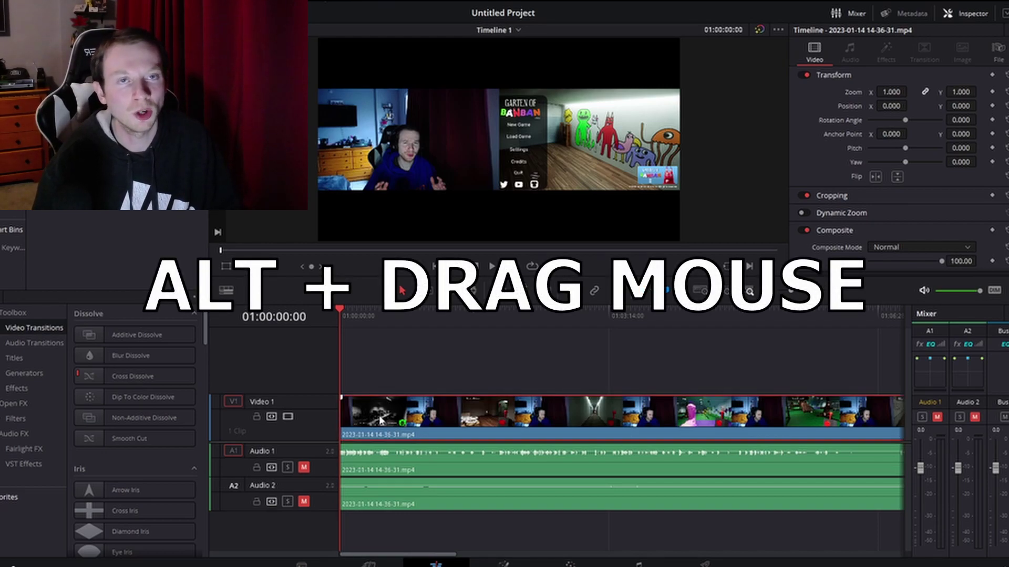
left_click_drag(381, 420, 361, 407)
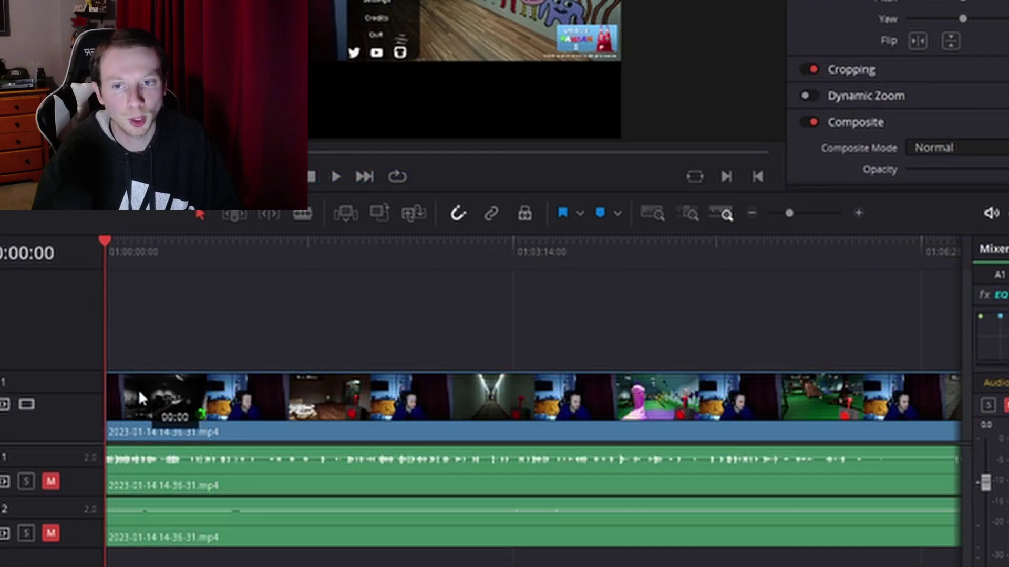
left_click_drag(140, 392, 127, 325)
Scrub the footage, then alternately select the Video 1 and Video 2 copies to compare them
left_click(162, 245)
left_click_drag(161, 245, 101, 242)
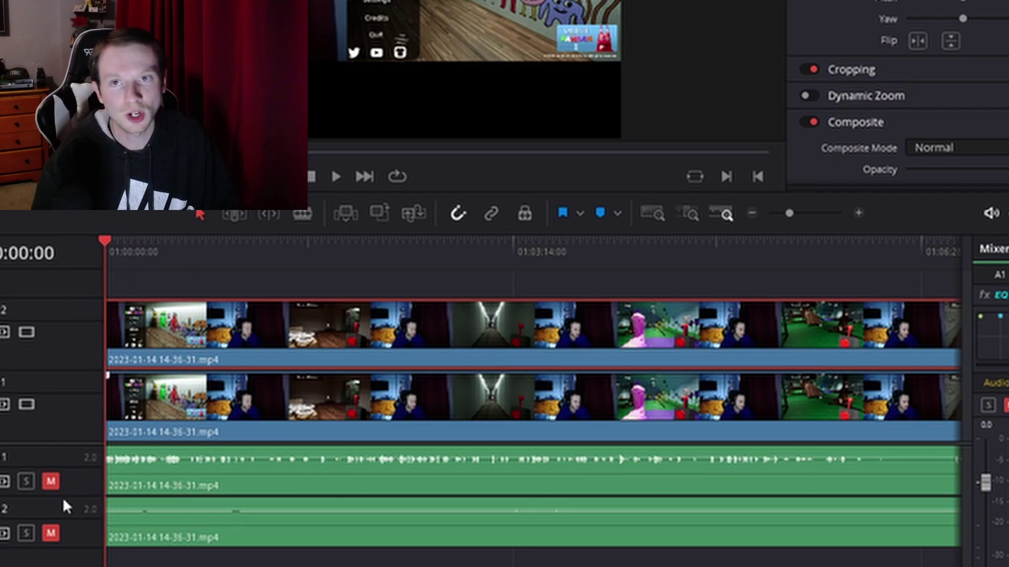
left_click(148, 404)
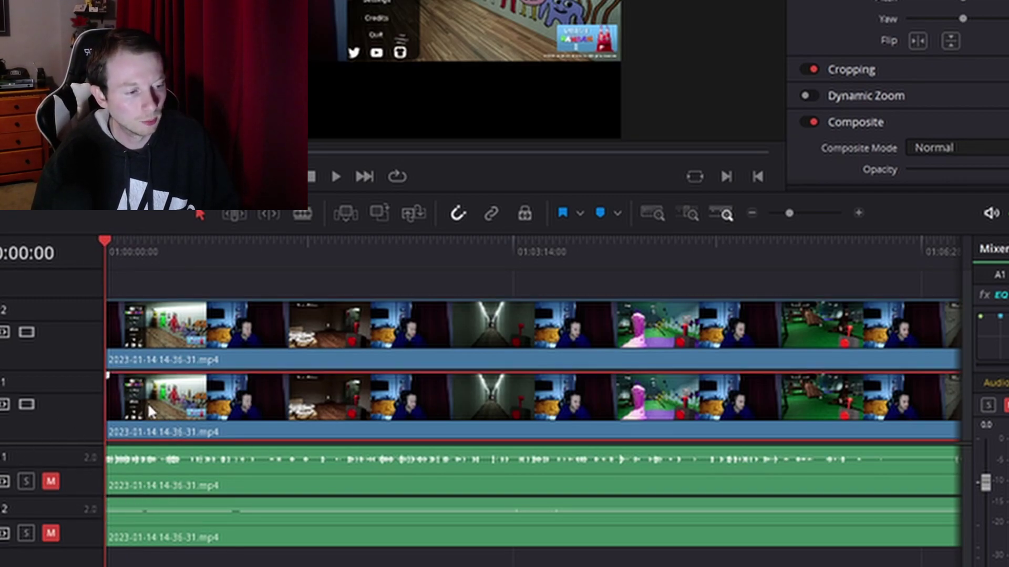
left_click(160, 320)
left_click(184, 415)
left_click(199, 328)
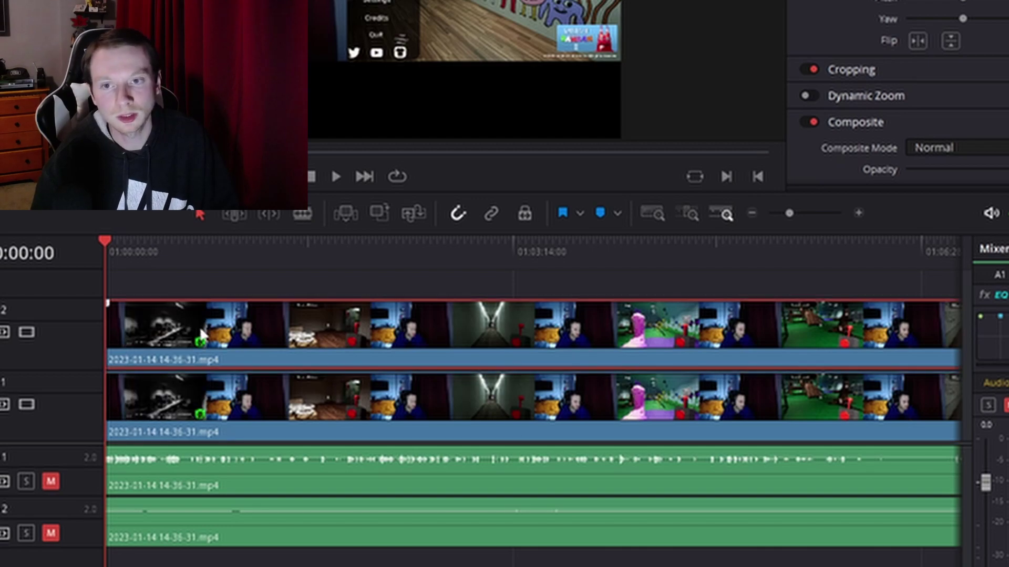
left_click(191, 394)
left_click(193, 336)
left_click(180, 403)
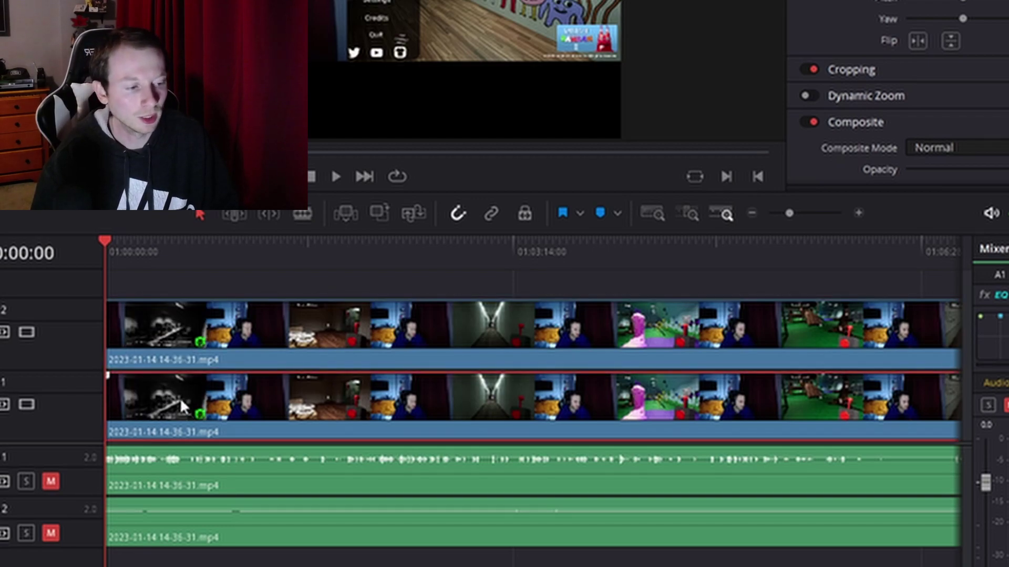
left_click(167, 326)
left_click(178, 416)
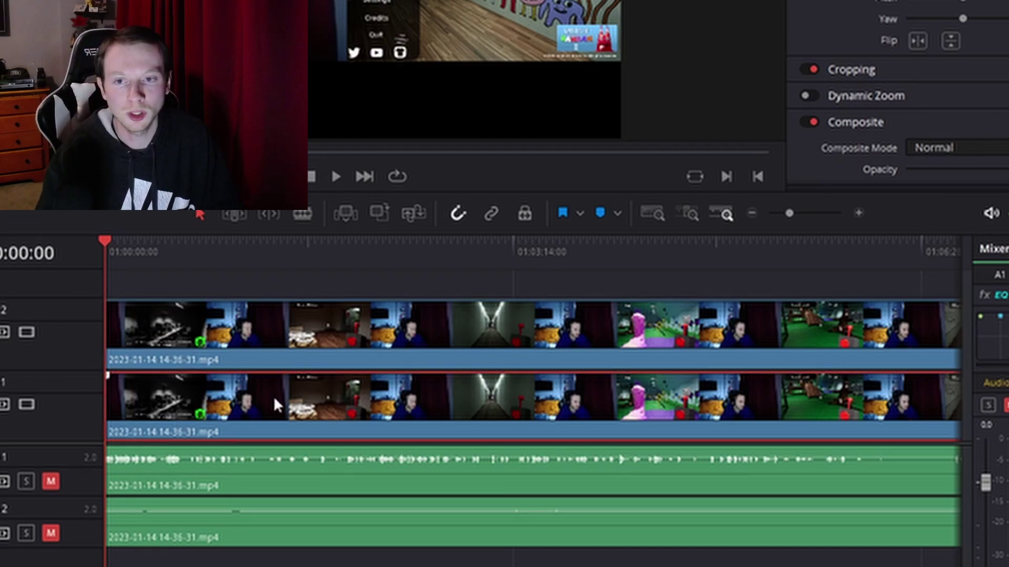
left_click(258, 331)
left_click(252, 410)
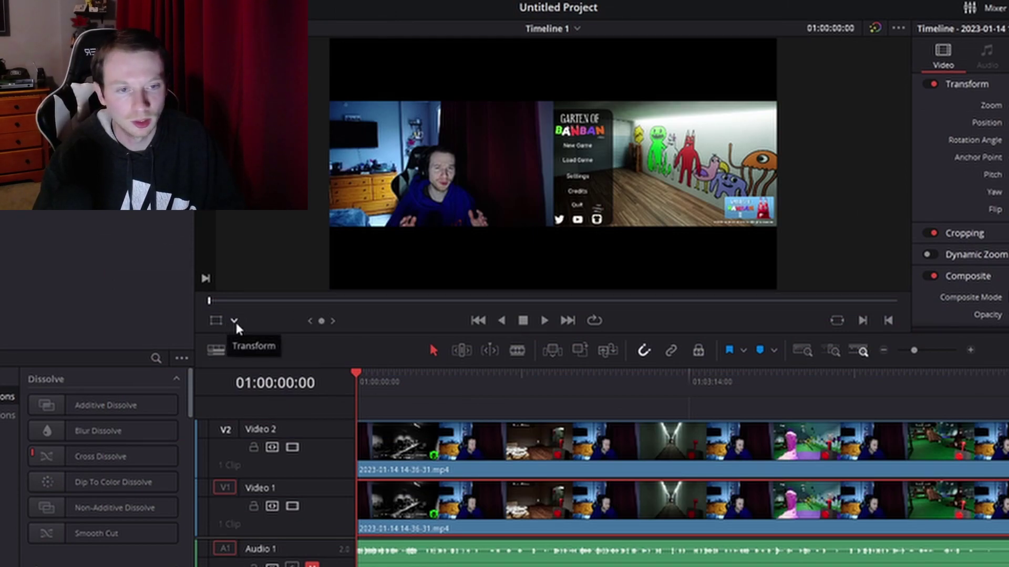
Use the Crop overlay to cut the Video 2 copy down to its right gameplay half
left_click(235, 324)
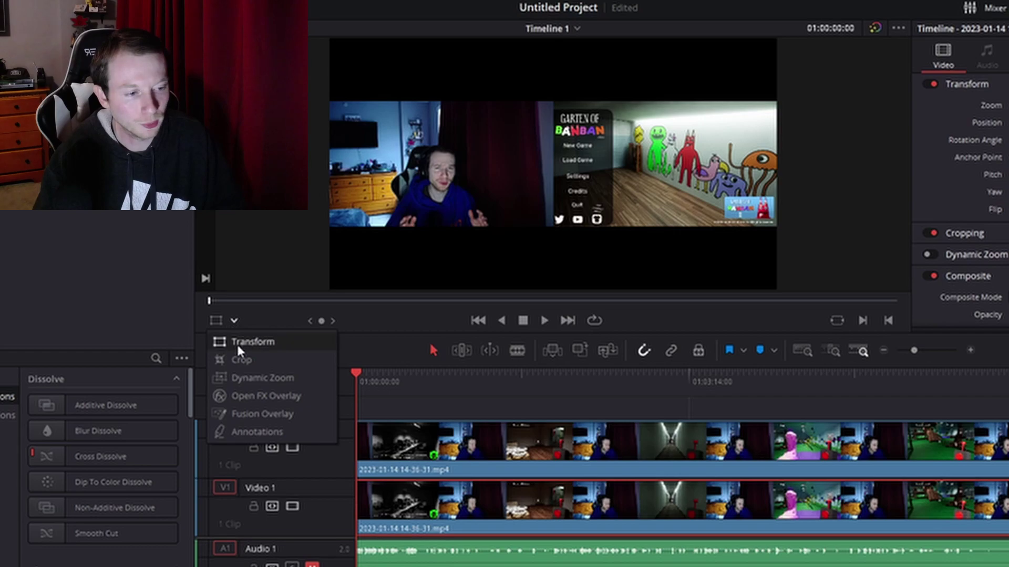
left_click(237, 359)
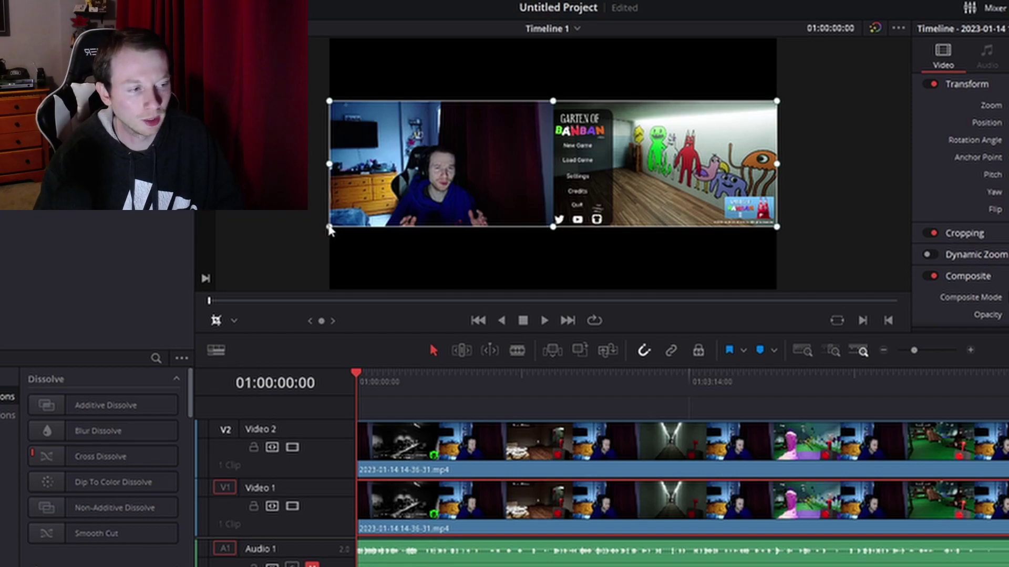
left_click_drag(330, 229, 554, 304)
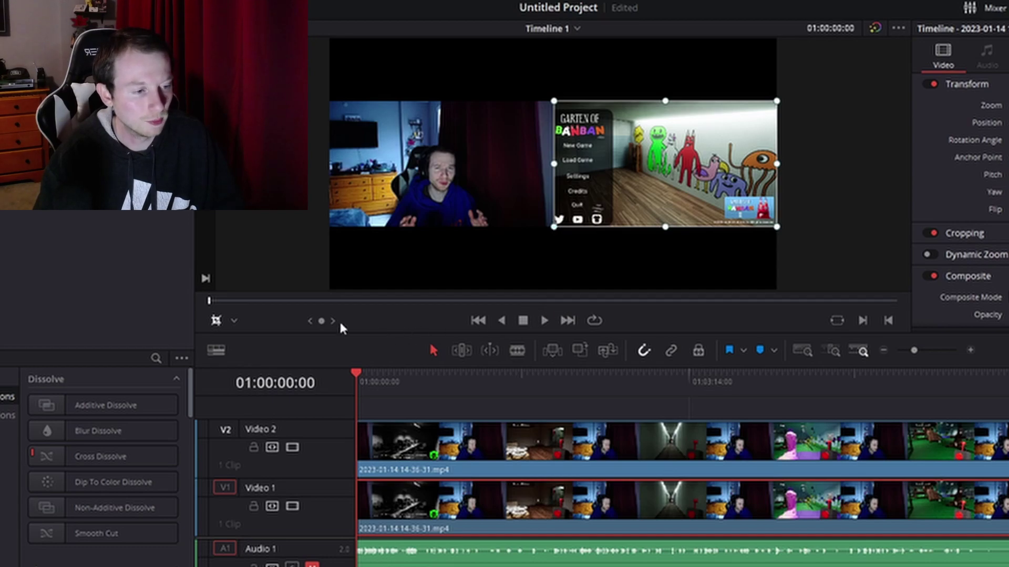
With the Transform overlay, scale up the cropped gameplay and shift it left to span the frame
left_click(235, 319)
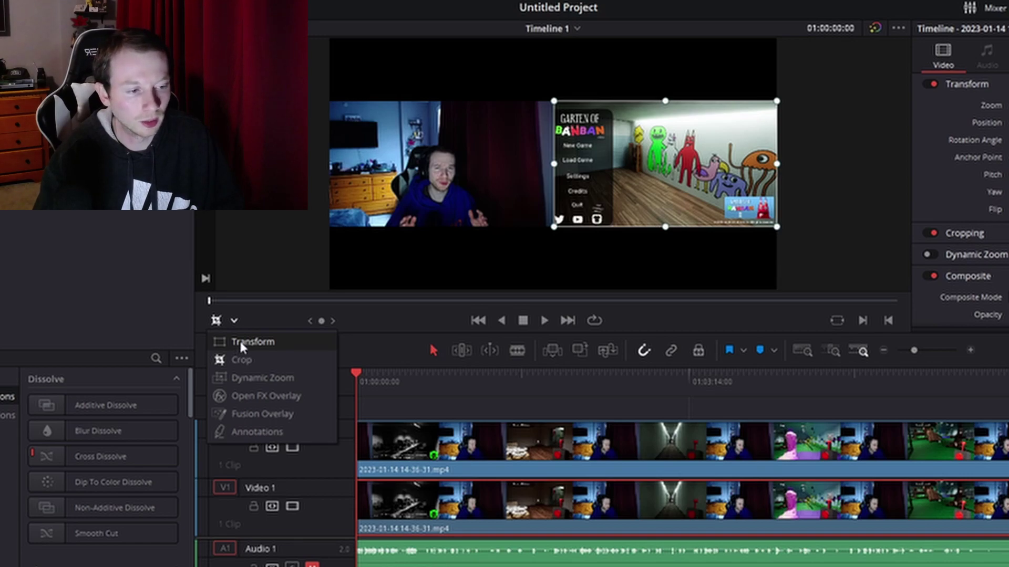
left_click(240, 344)
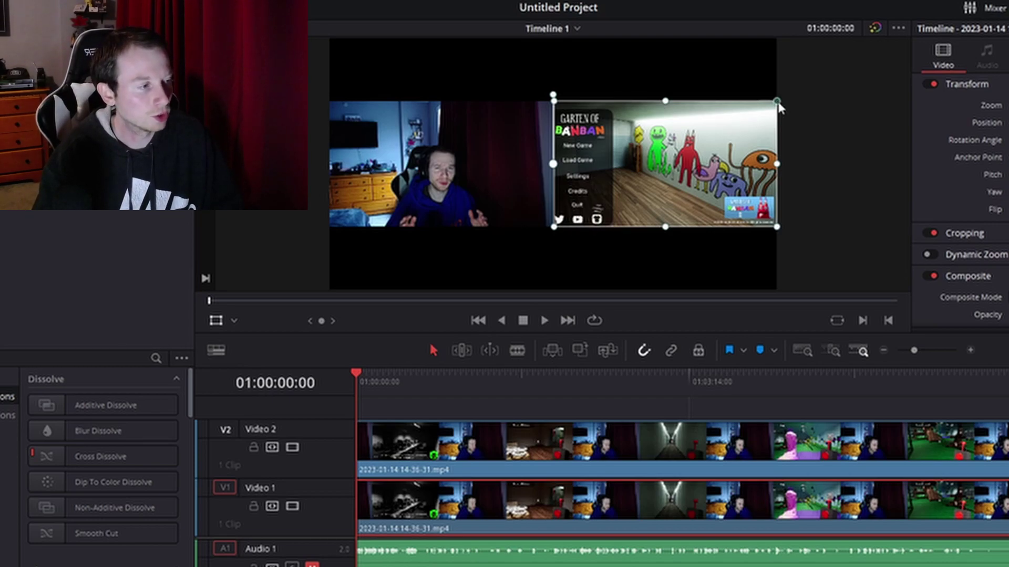
left_click_drag(778, 104, 978, 4)
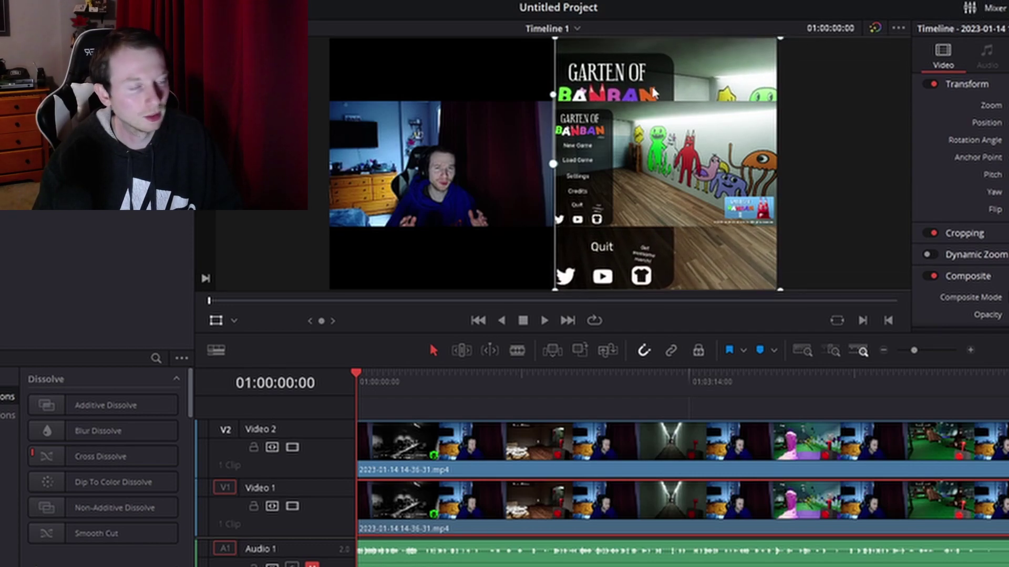
left_click_drag(668, 82, 451, 79)
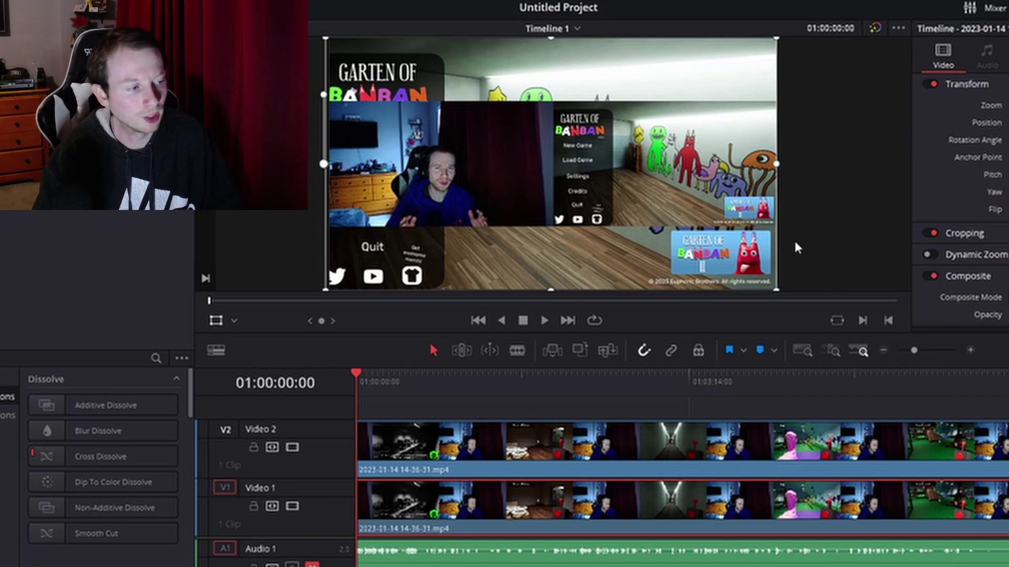
Select the other copy and crop it down to just the webcam picture
left_click(214, 329)
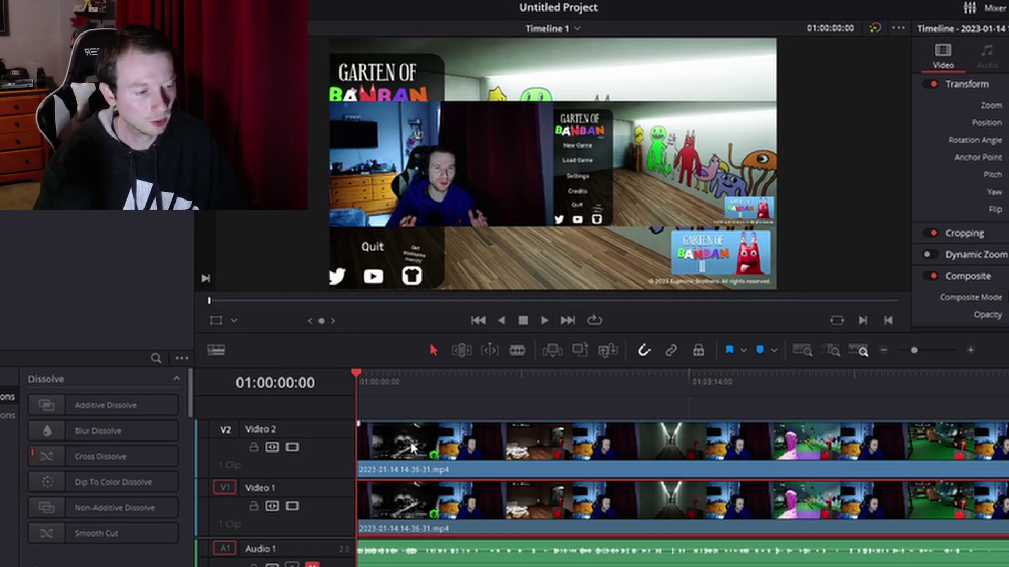
left_click(425, 444)
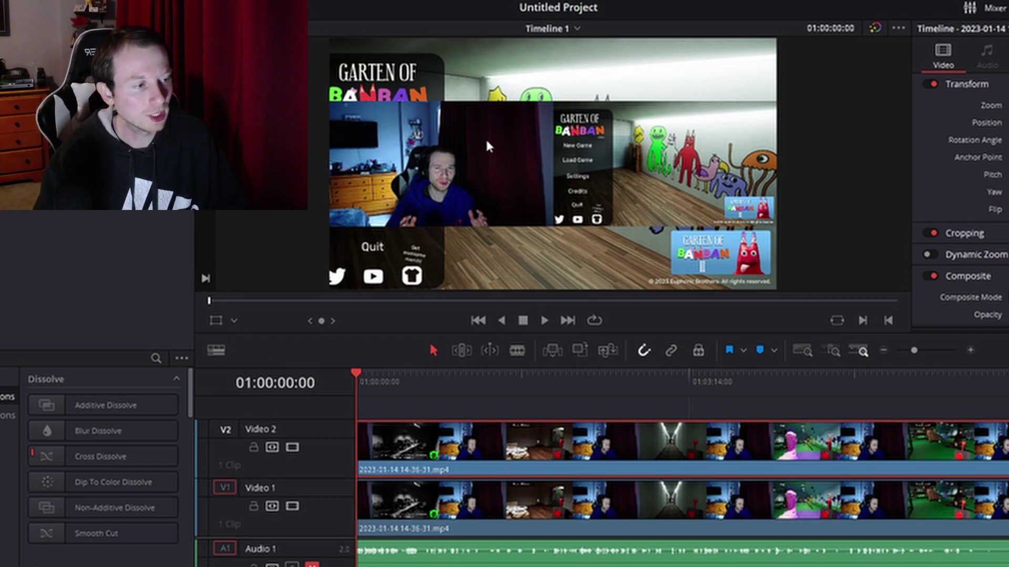
left_click(234, 322)
left_click(240, 344)
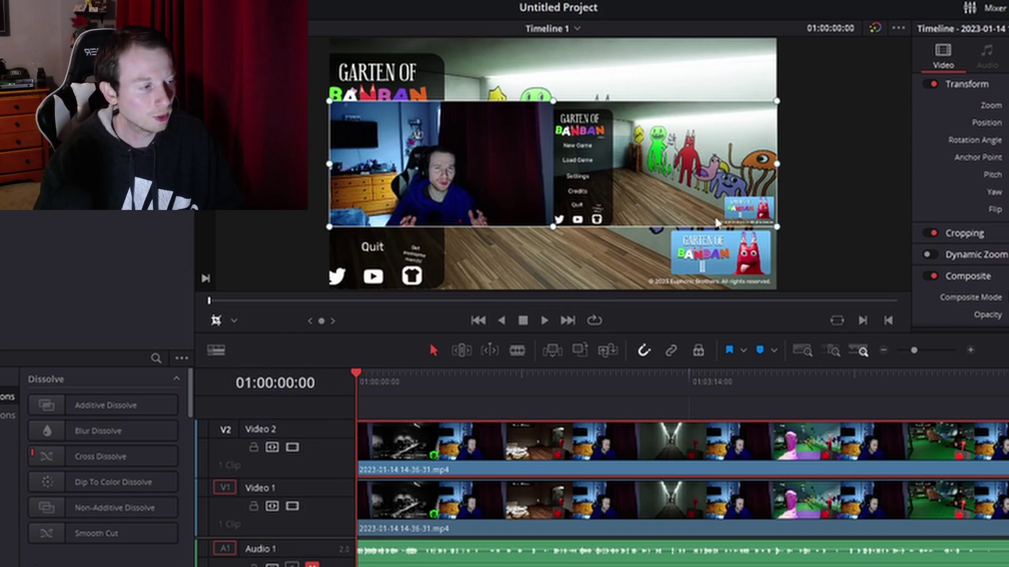
left_click_drag(781, 228, 512, 250)
left_click_drag(330, 231, 369, 231)
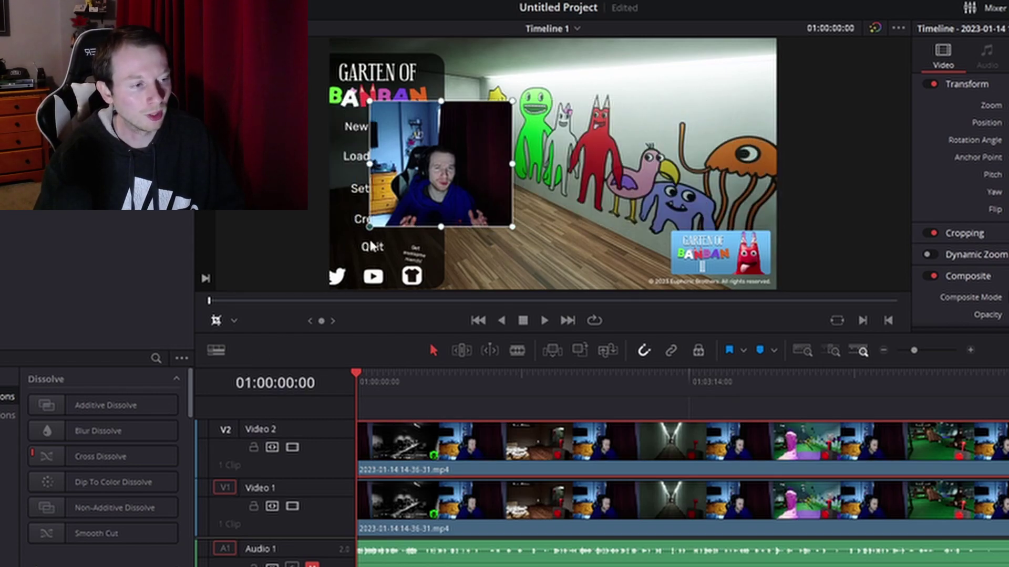
left_click_drag(513, 102, 513, 132)
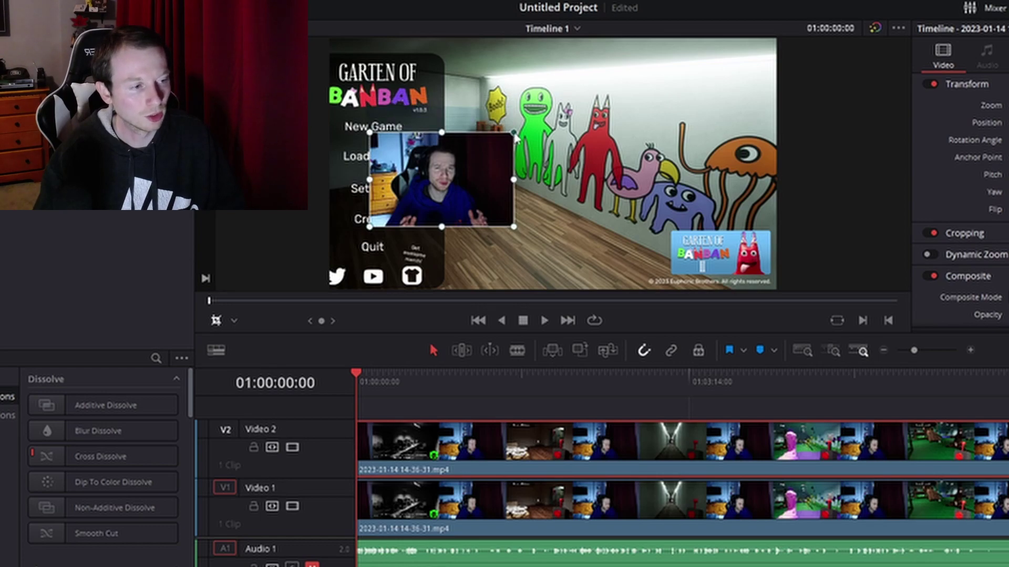
Move the cropped webcam box into the frame's top-left corner
left_click(235, 322)
left_click(252, 342)
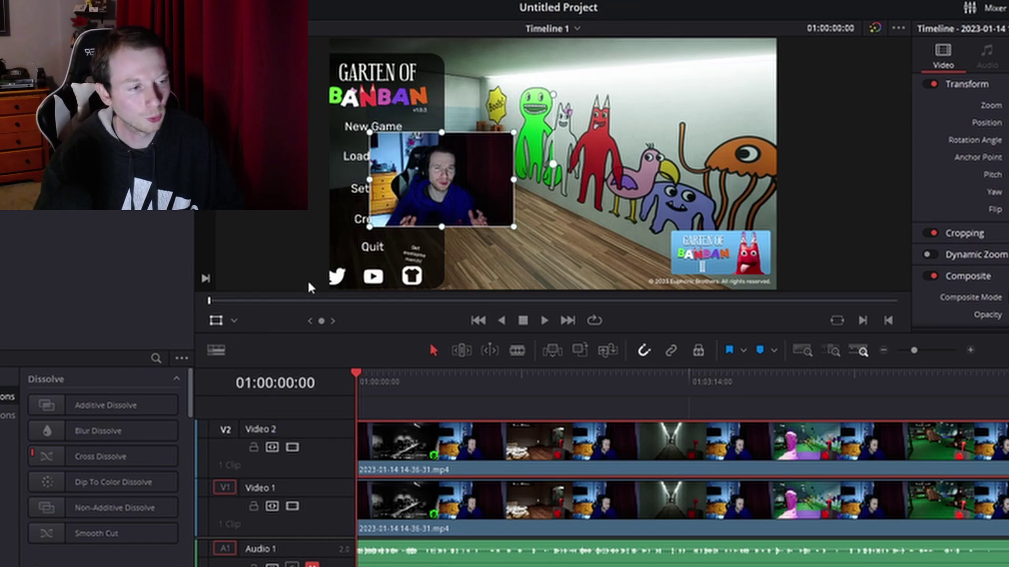
left_click_drag(421, 178, 372, 87)
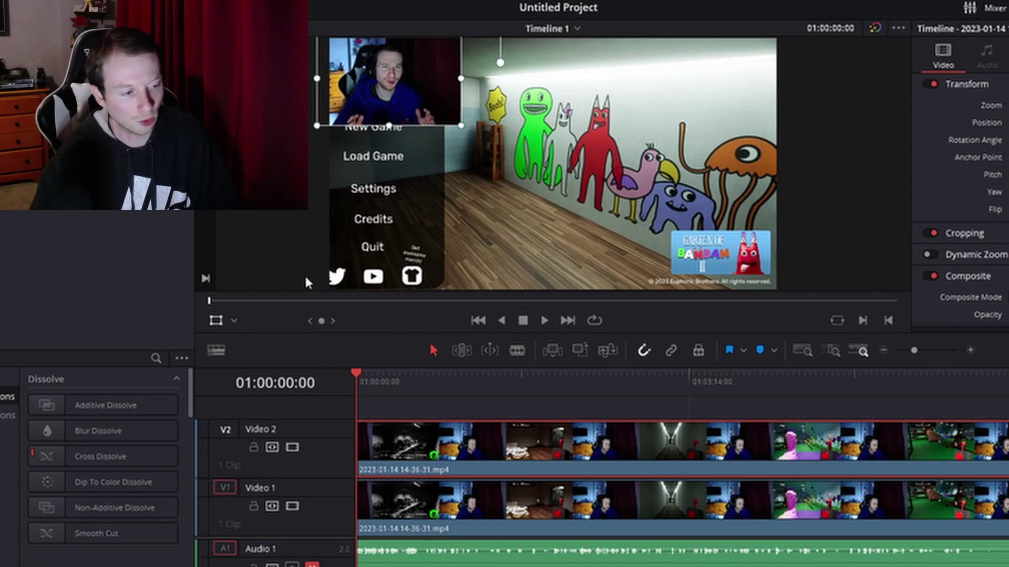
Preview the composite, then stop and park the playhead at 01:00:30:18
scroll(424, 166, "down", 5)
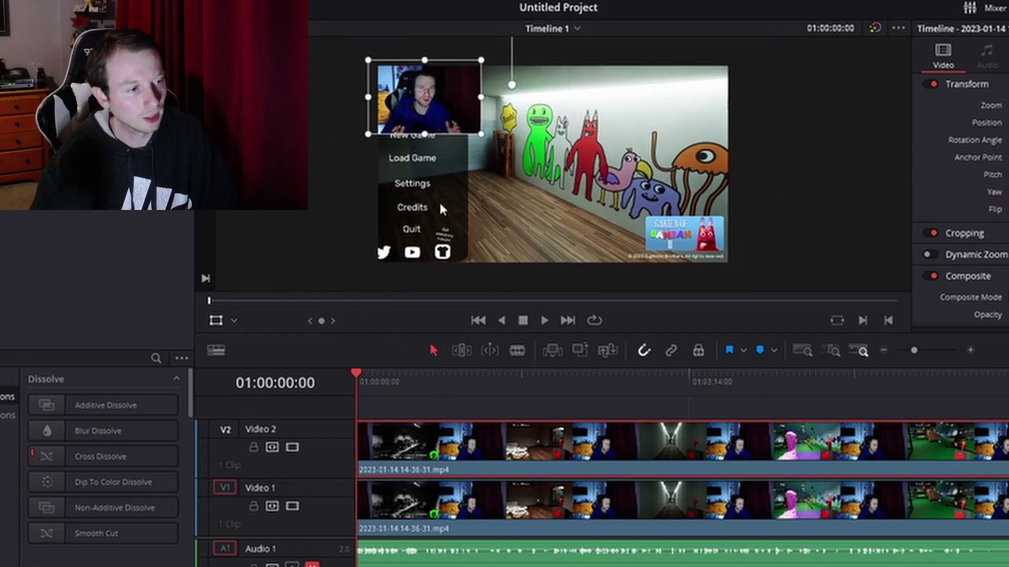
left_click(215, 320)
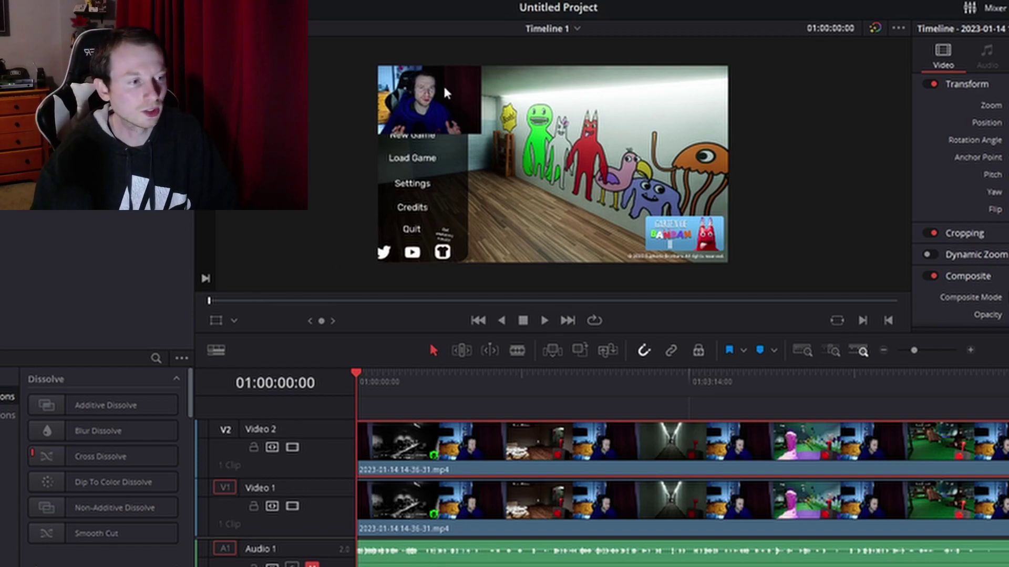
key("space")
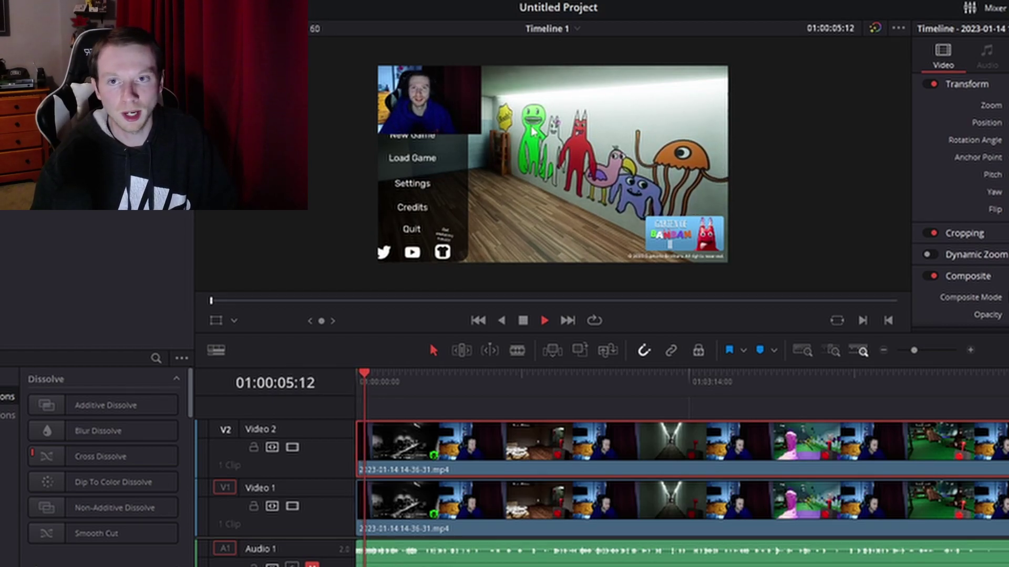
key("space")
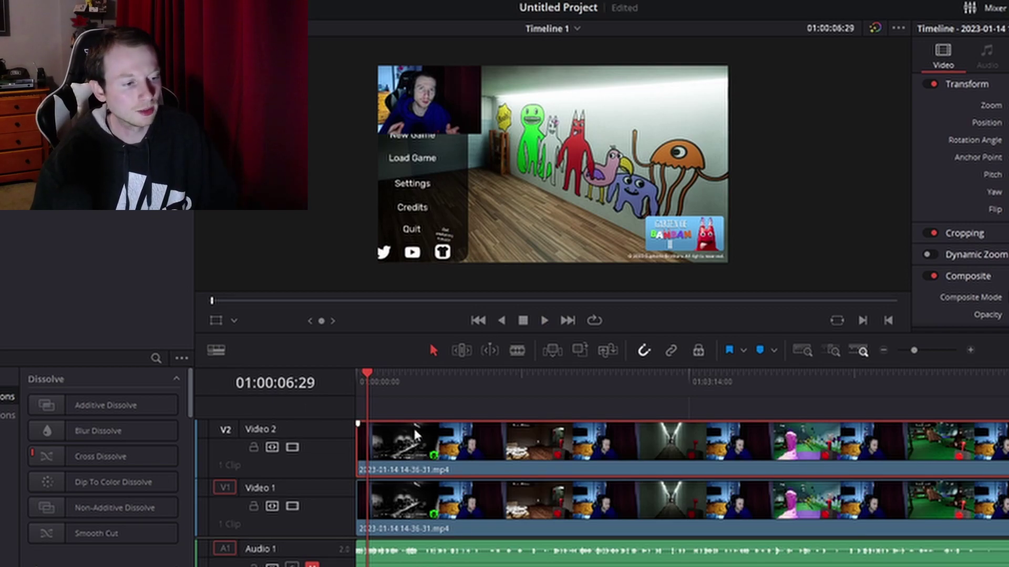
left_click(410, 380)
Blade the tracks at 01:00:30:18 and at a later point, then zoom the timeline in on that section
left_click_drag(411, 379, 408, 379)
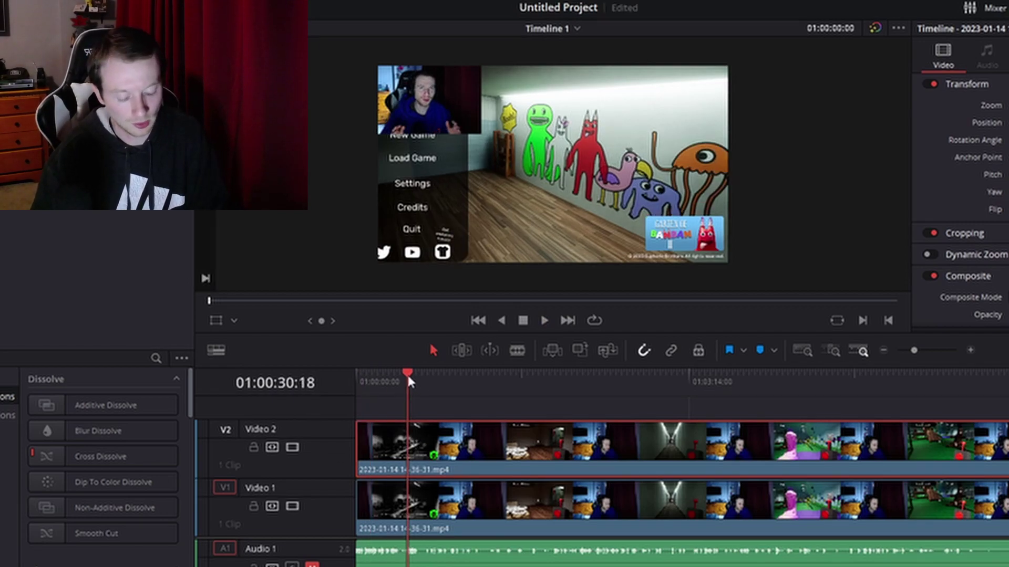
key("ctrl+b")
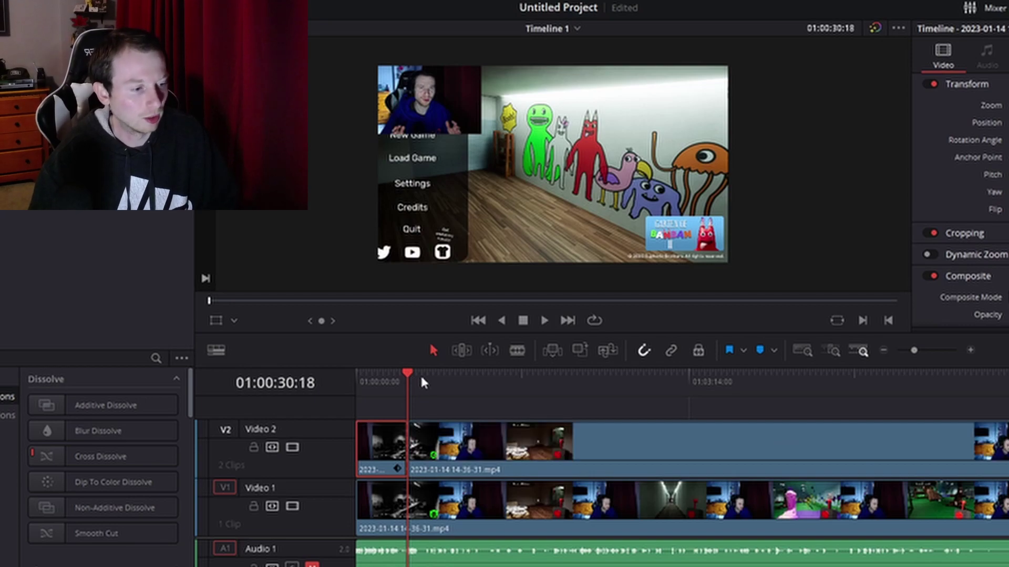
left_click(429, 380)
left_click(433, 379)
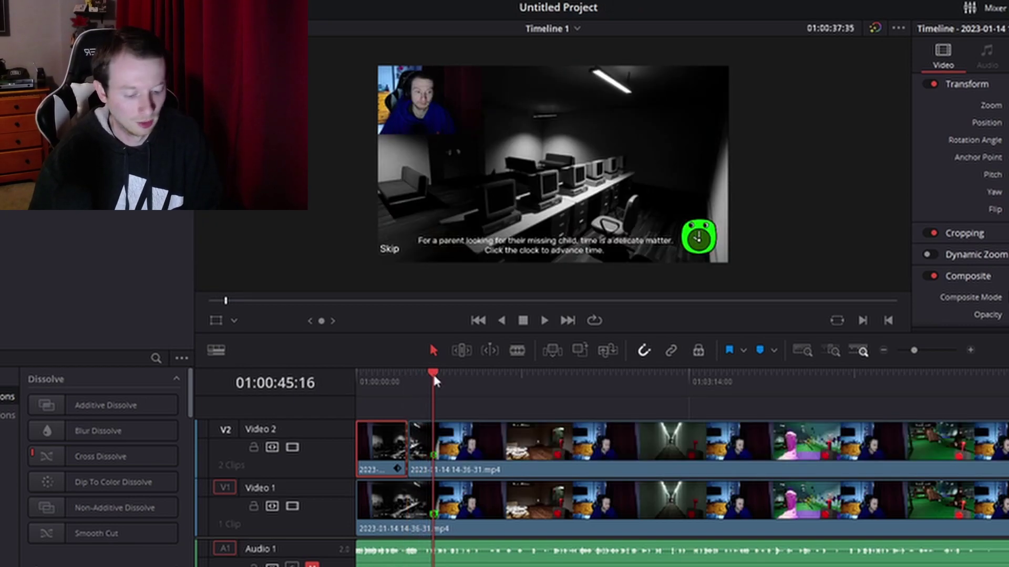
key("ctrl+b")
left_click(418, 376)
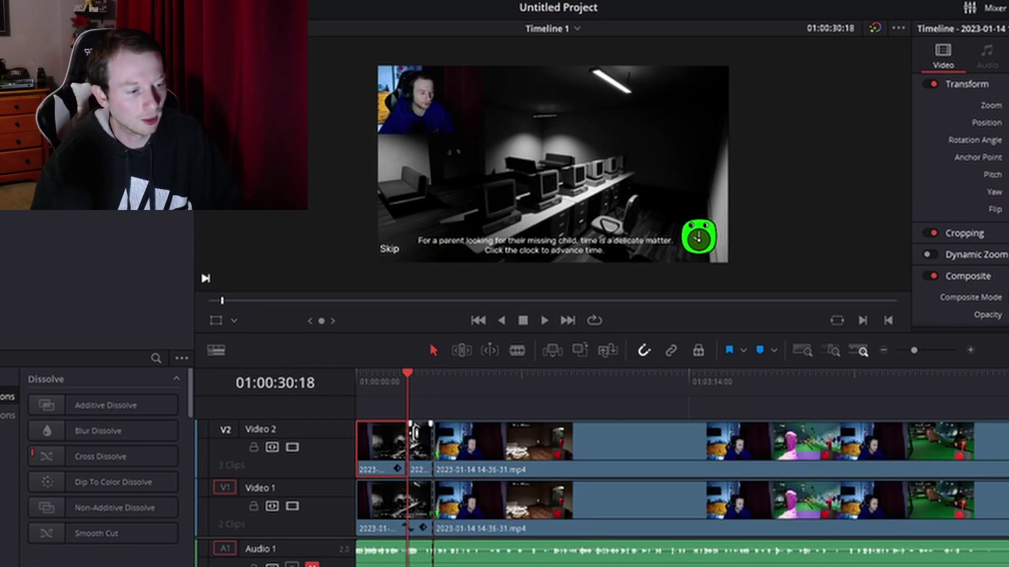
left_click_drag(913, 351, 924, 356)
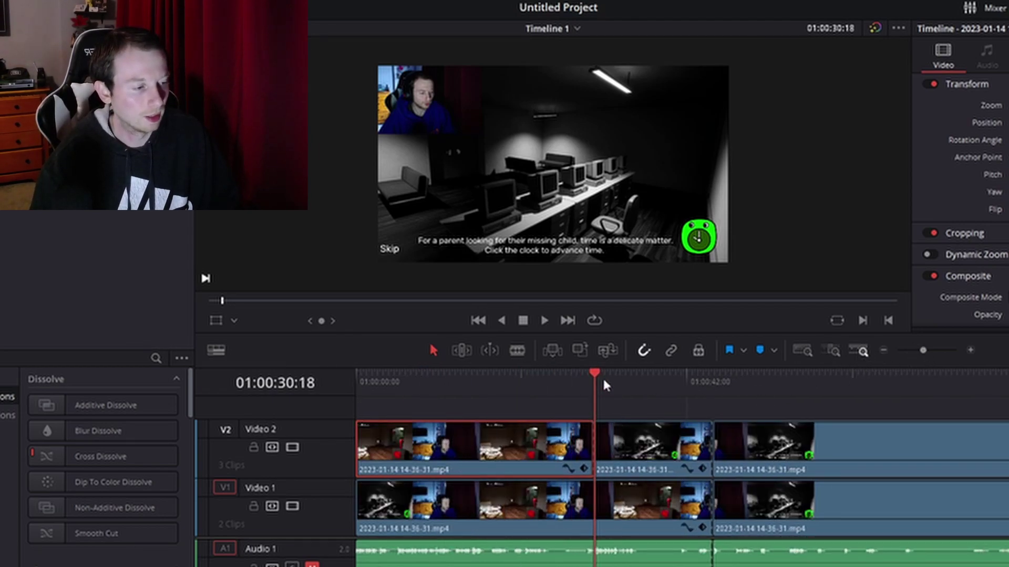
left_click(631, 383)
Enlarge the middle section's webcam inset and reposition it in the corner
left_click(629, 440)
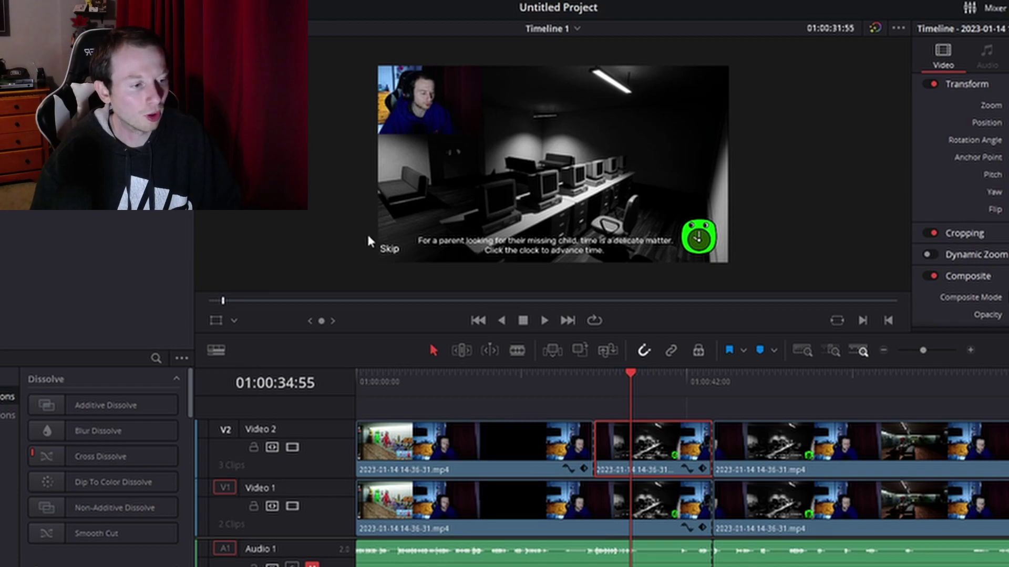
left_click(216, 320)
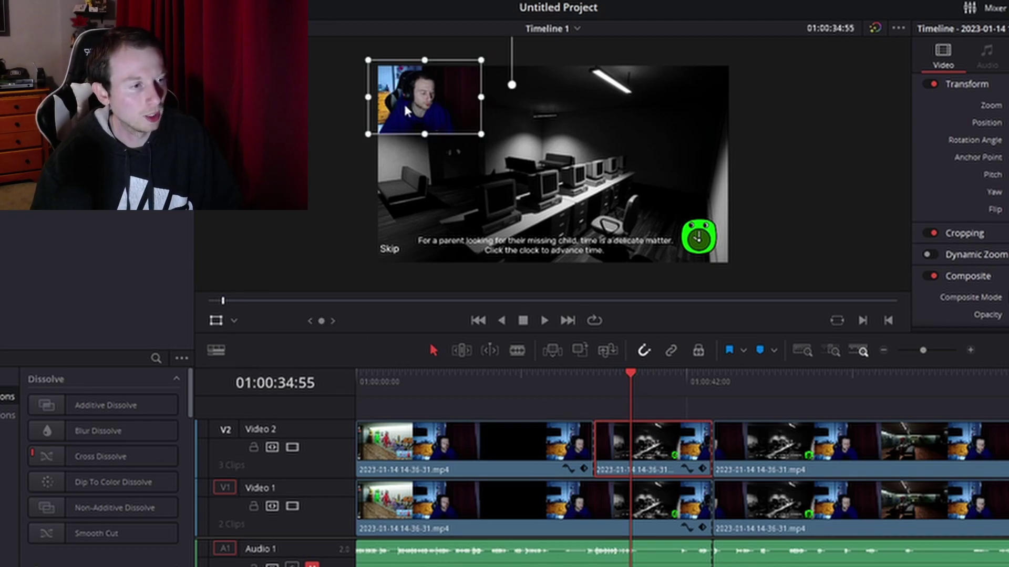
left_click_drag(481, 136, 460, 128)
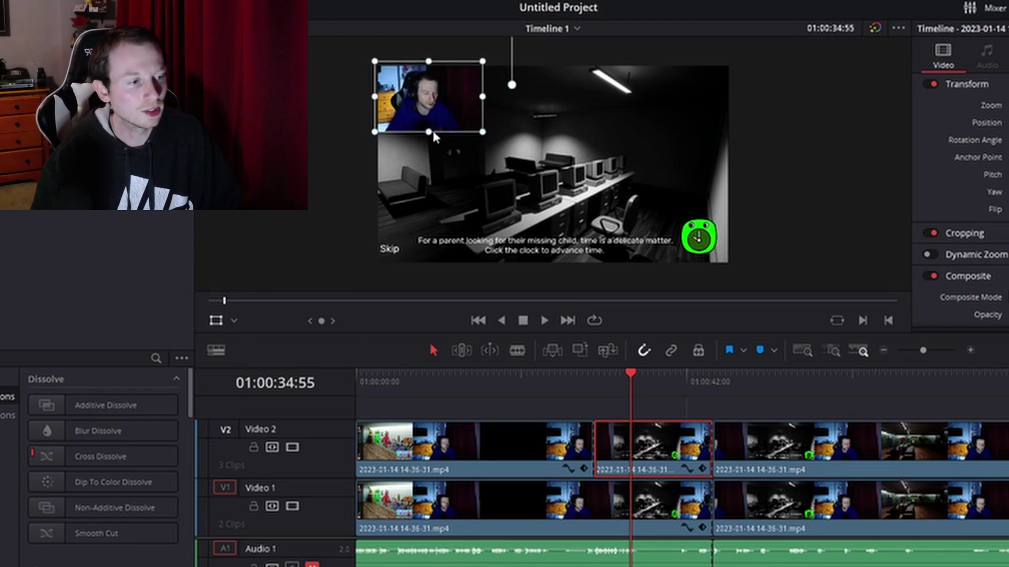
left_click_drag(375, 136, 443, 139)
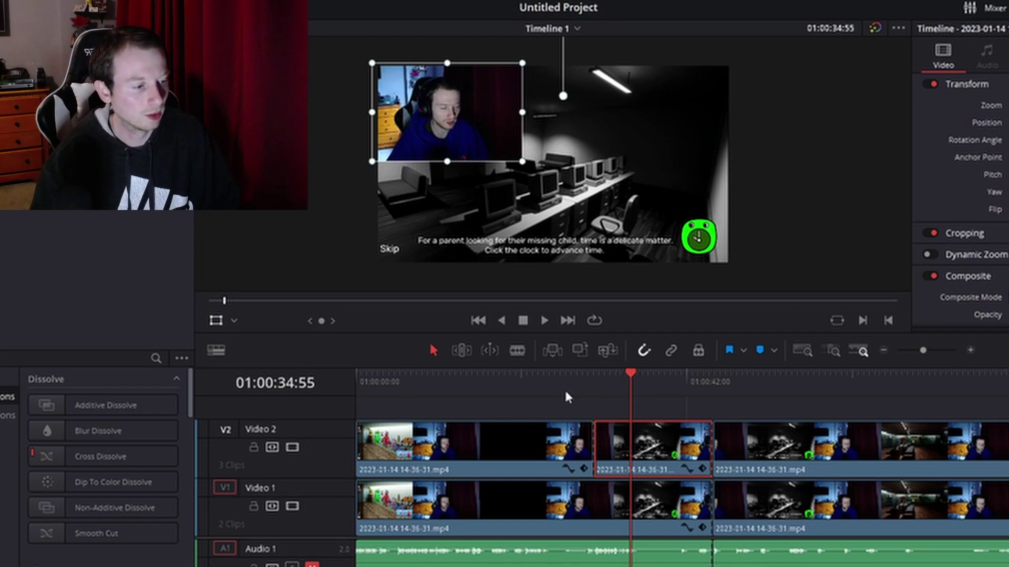
Play back the middle section to check the larger webcam inset
left_click(551, 374)
key("space")
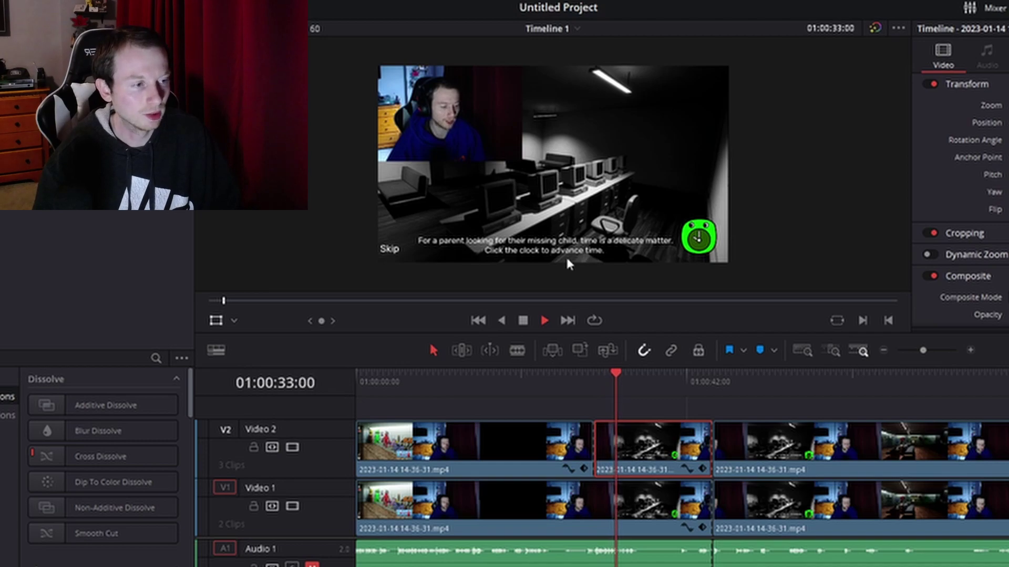
key("space")
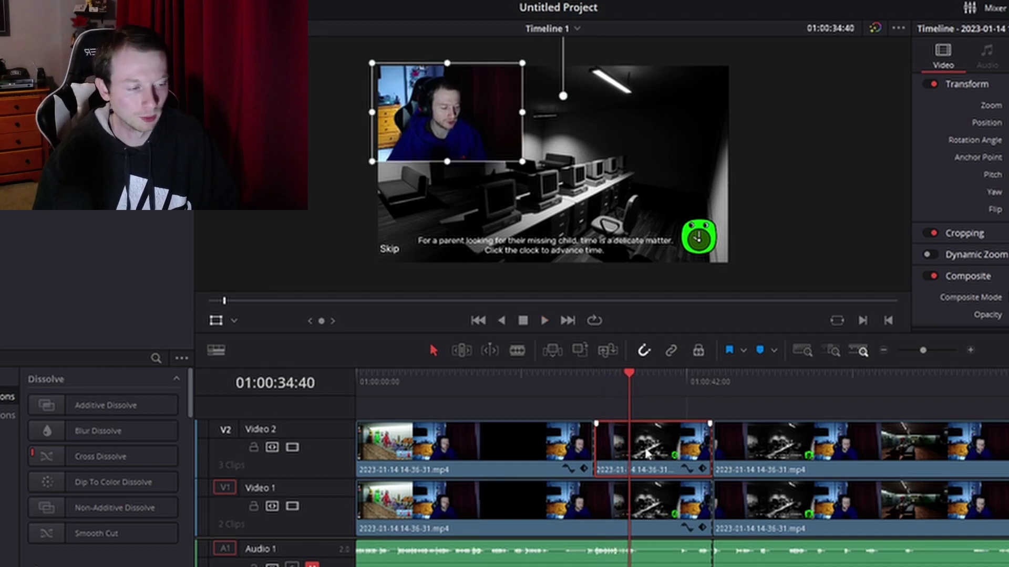
left_click(648, 453)
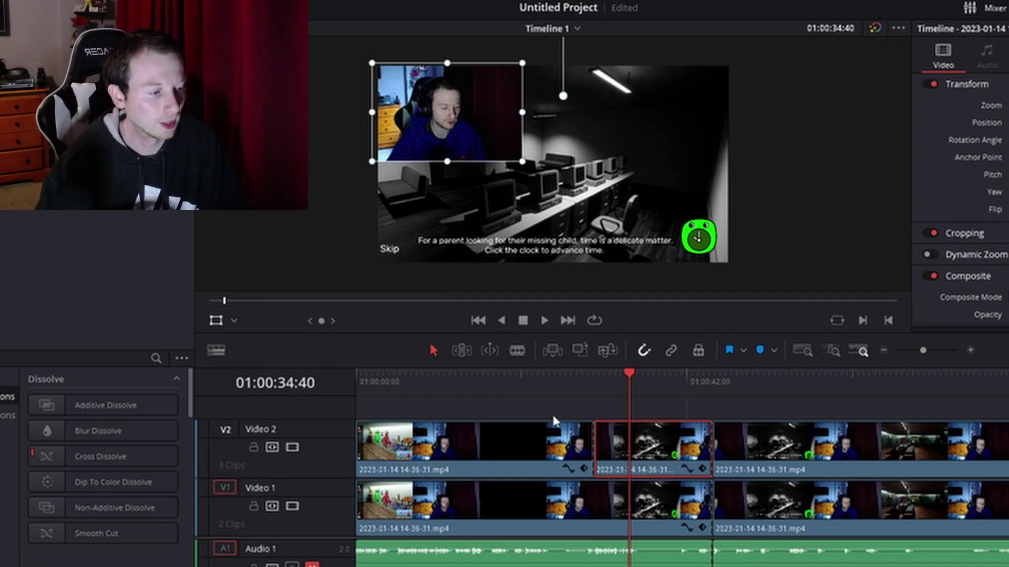
Split the Video 1 gameplay clip at 01:00:30:18 and open the middle clip's keyframe curves
left_click(638, 496)
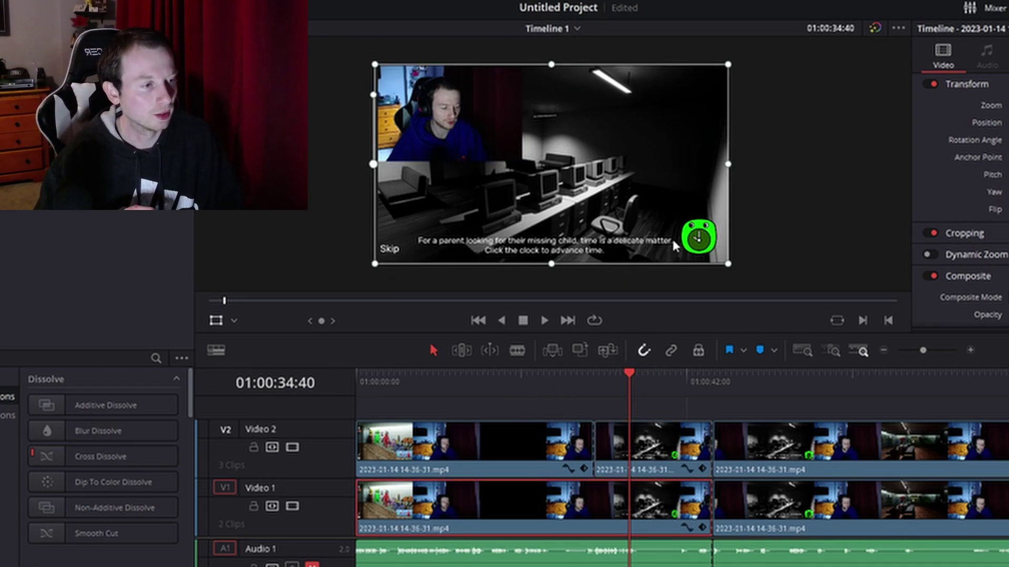
left_click_drag(623, 377, 664, 379)
key("ctrl+b")
left_click(686, 527)
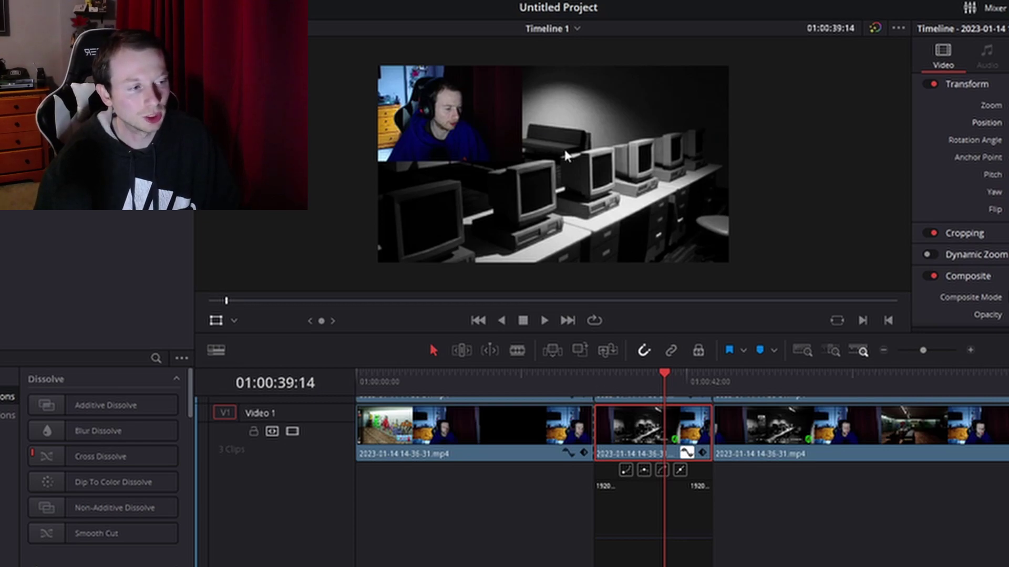
Delete the middle webcam clip from Video 2, then play back from just before that section to check it
left_click(596, 372)
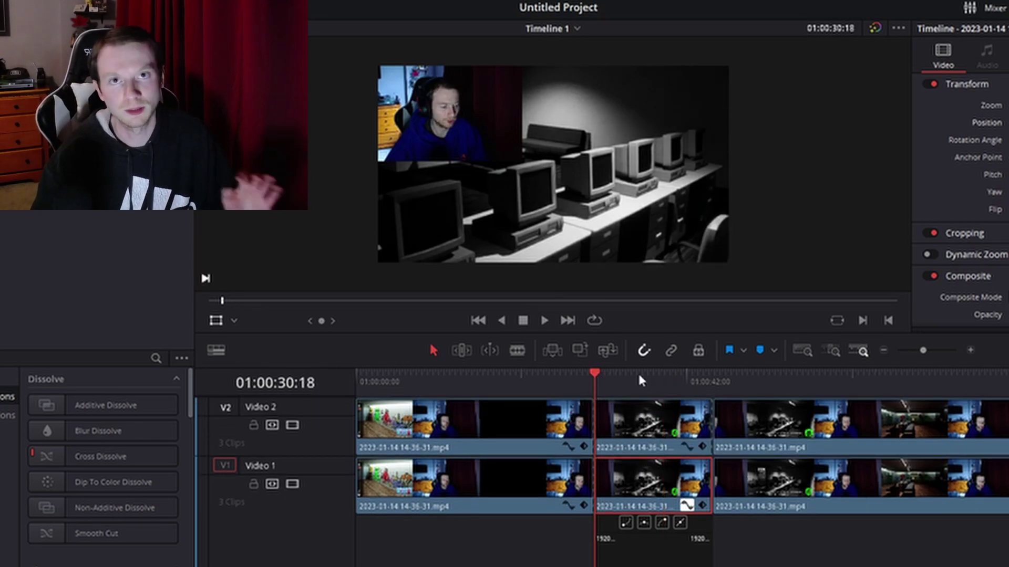
left_click(638, 408)
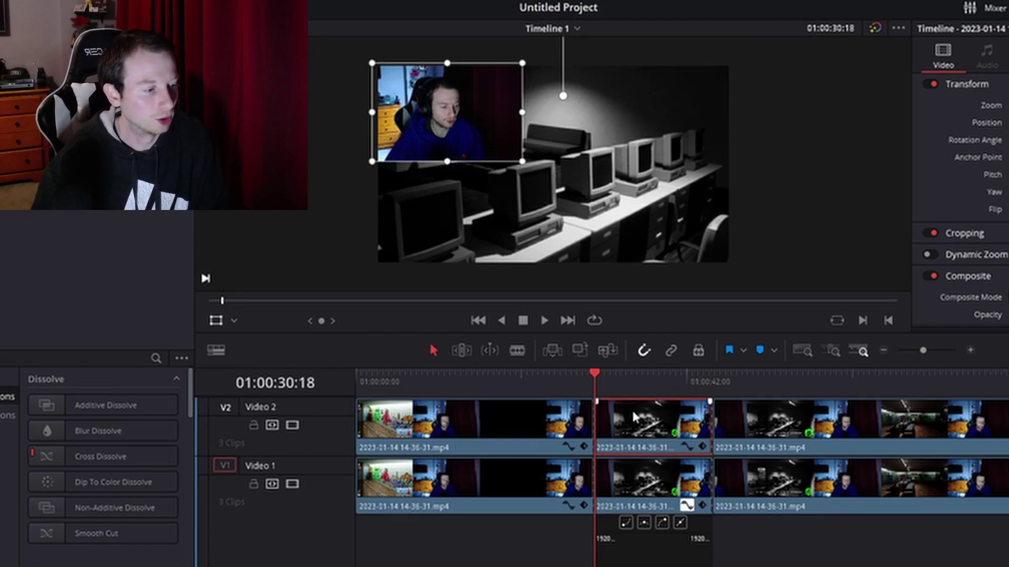
right_click(634, 411)
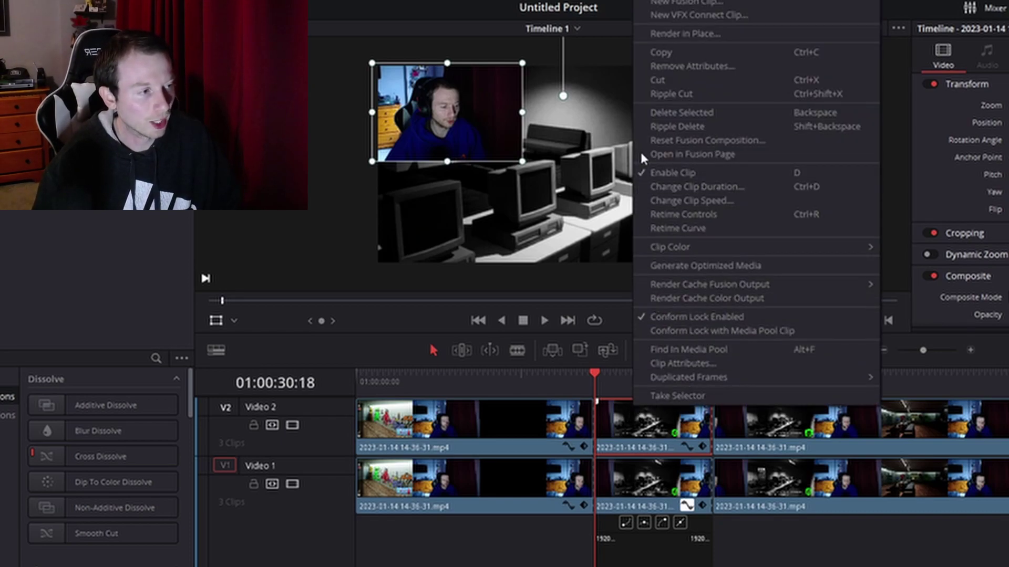
left_click(676, 113)
left_click_drag(600, 374, 573, 376)
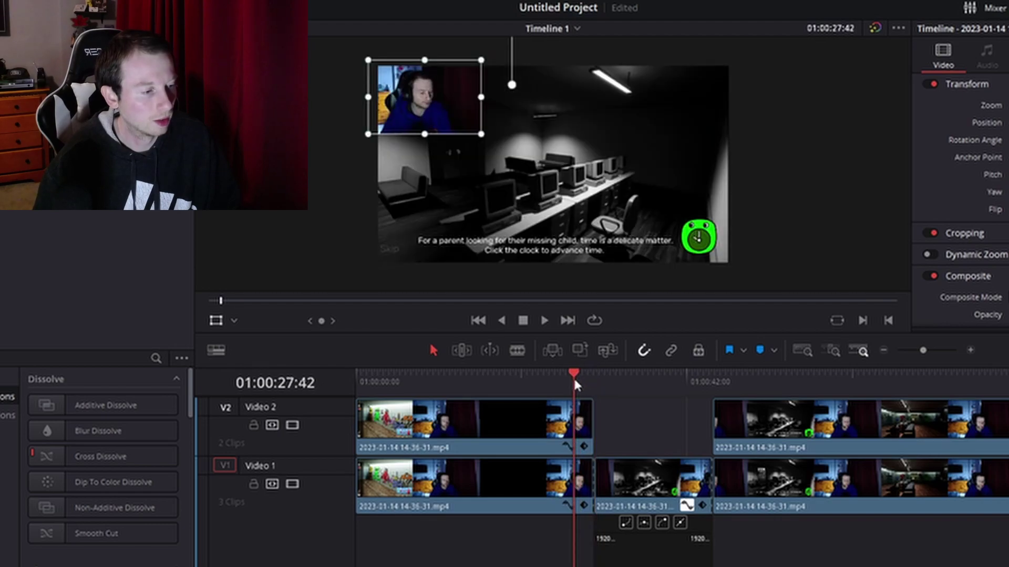
key("space")
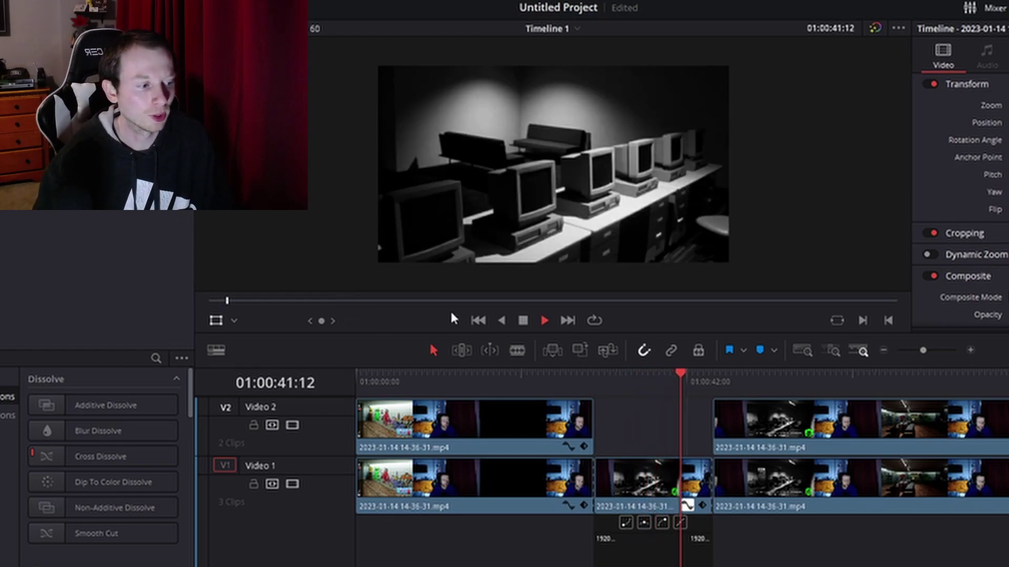
key("space")
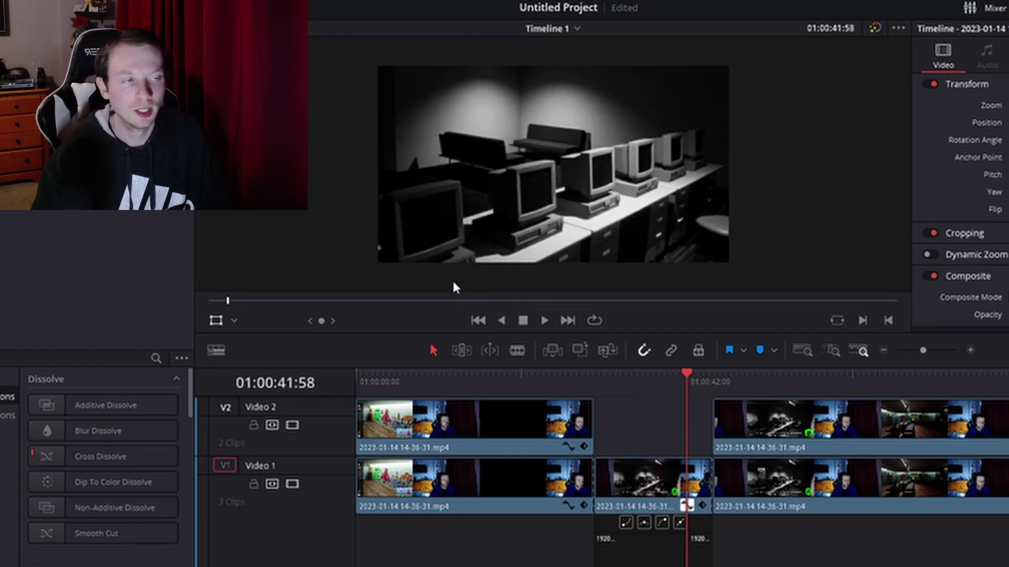